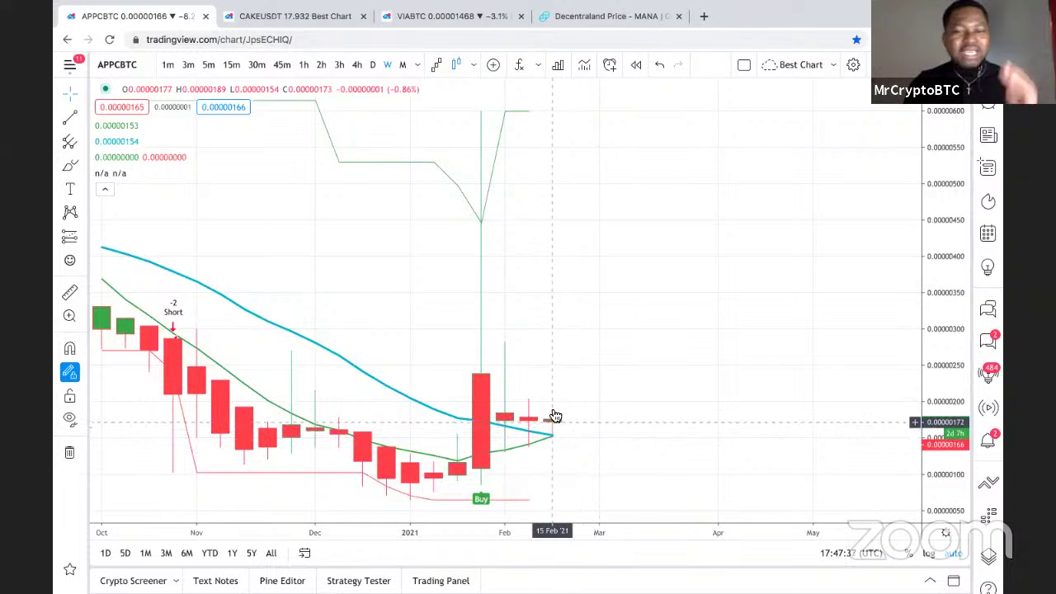
Open the percentage calculator at percentagecalculator.mes.fm in a new browser tab and bring its calculation fields into view
{"action": "scroll", "coordinate": [549, 391], "scroll_direction": "down", "scroll_amount": 2}
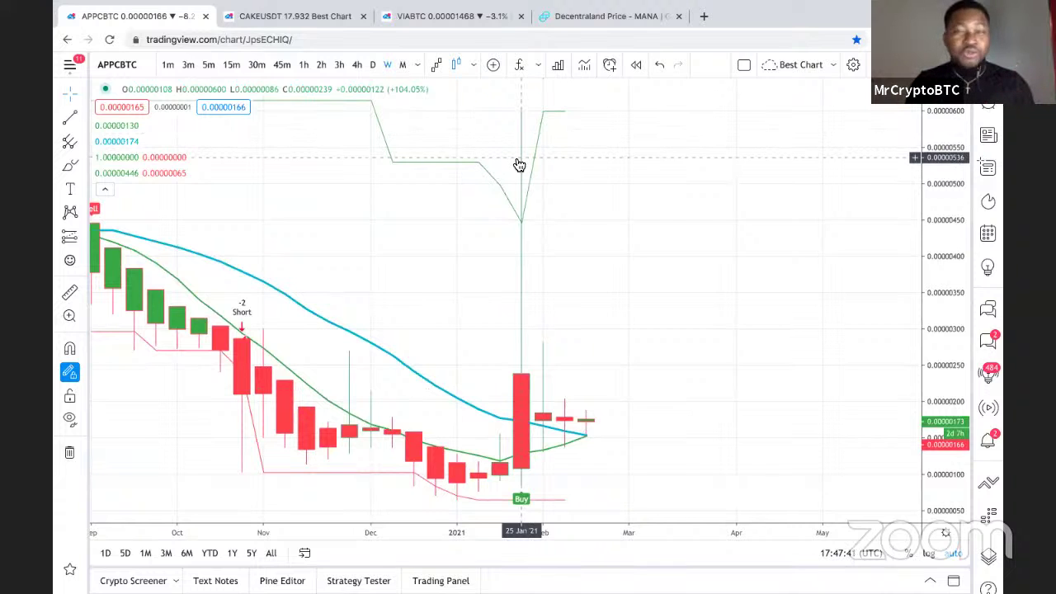
{"action": "left_click", "coordinate": [704, 17]}
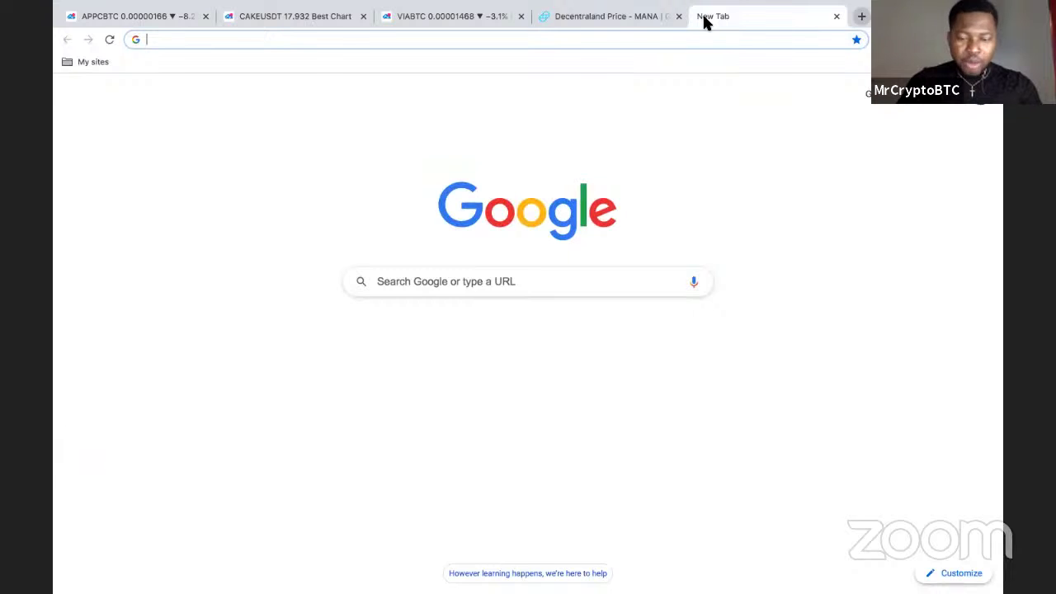
{"action": "type", "text": "PERC"}
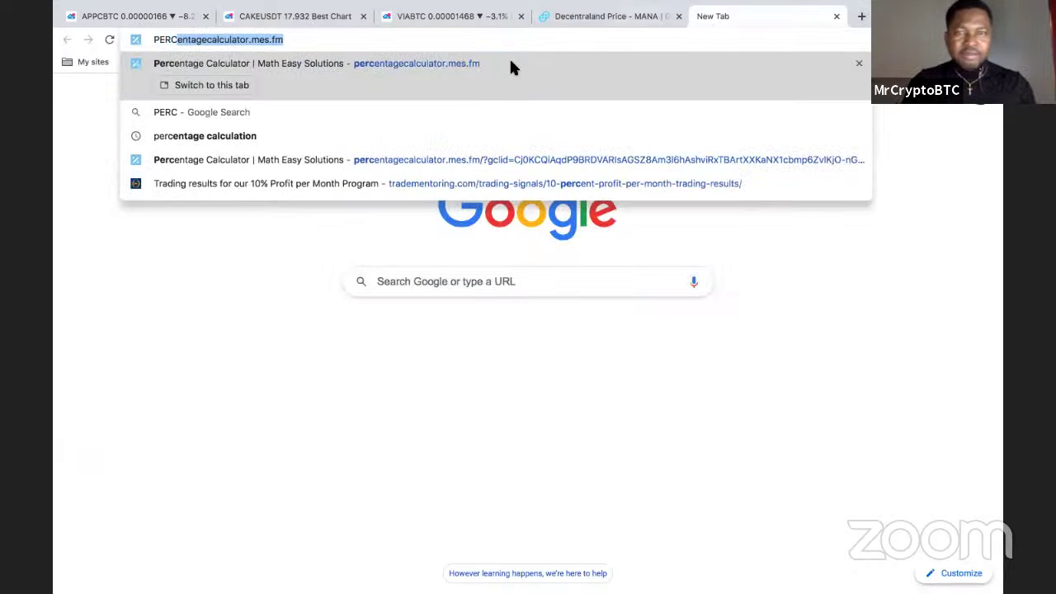
{"action": "key", "text": "Return"}
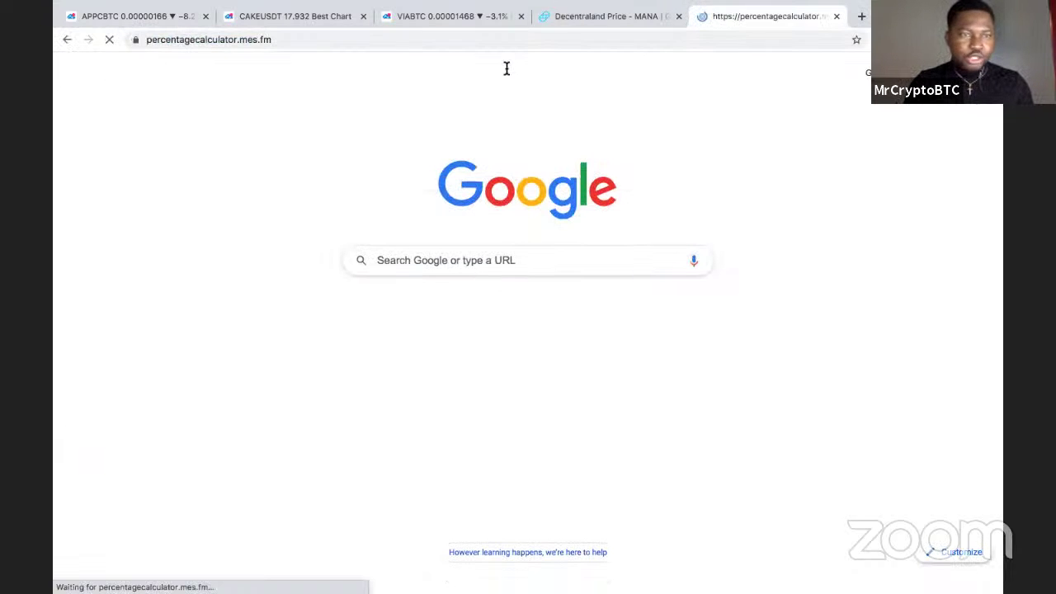
{"action": "scroll", "coordinate": [377, 241], "scroll_direction": "down", "scroll_amount": 3}
{"action": "scroll", "coordinate": [377, 242], "scroll_direction": "down", "scroll_amount": 4}
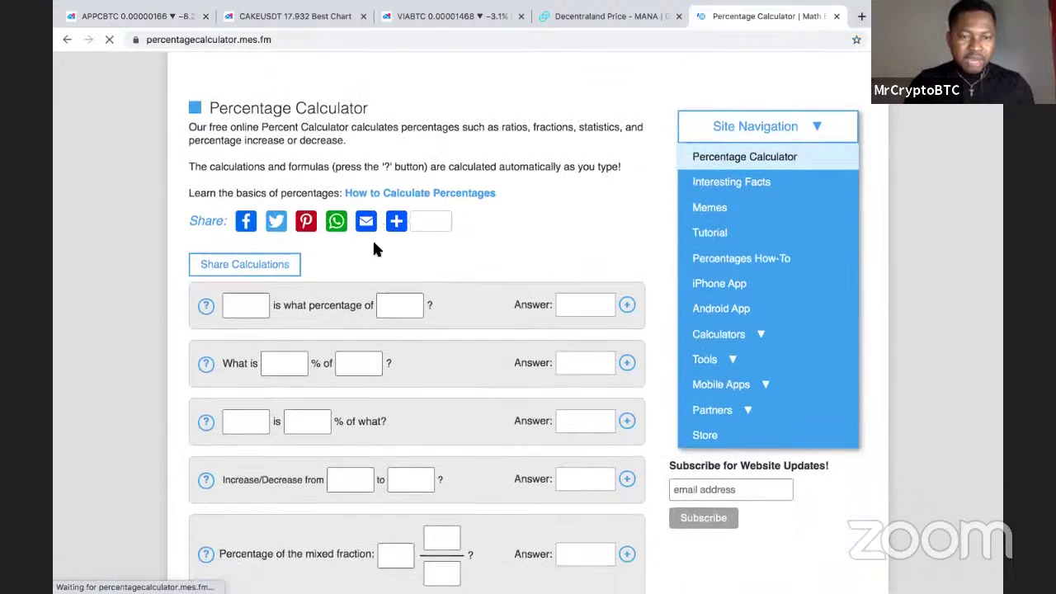
Calculate what percentage 600 is of 166
{"action": "left_click", "coordinate": [249, 293]}
{"action": "type", "text": "600"}
{"action": "left_click", "coordinate": [383, 292]}
{"action": "type", "text": "166"}
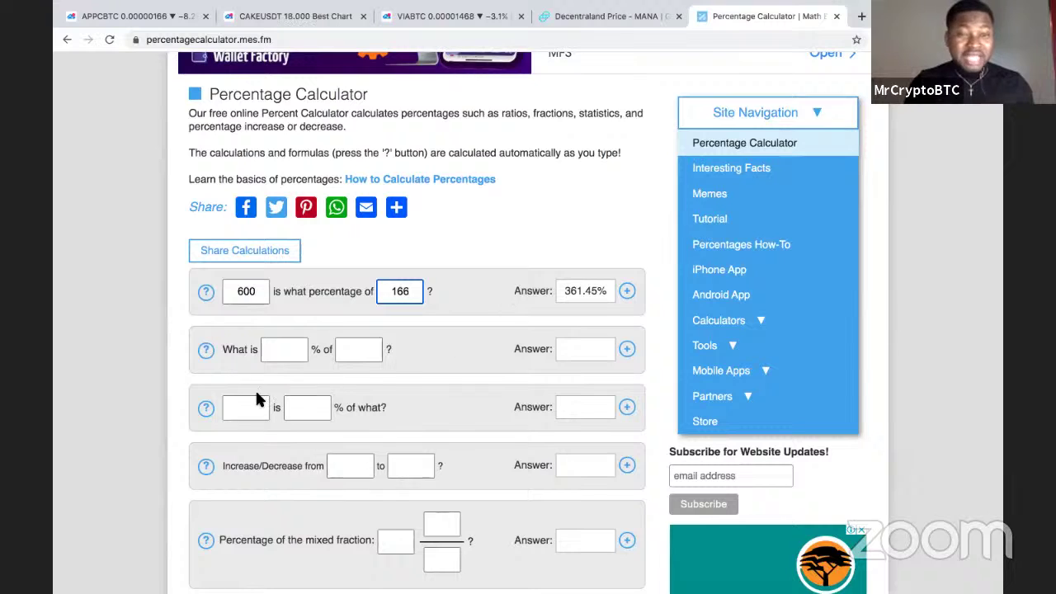
Calculate 361 % of 1000 in the calculator
{"action": "left_click", "coordinate": [286, 351]}
{"action": "type", "text": "361"}
{"action": "left_click", "coordinate": [352, 352]}
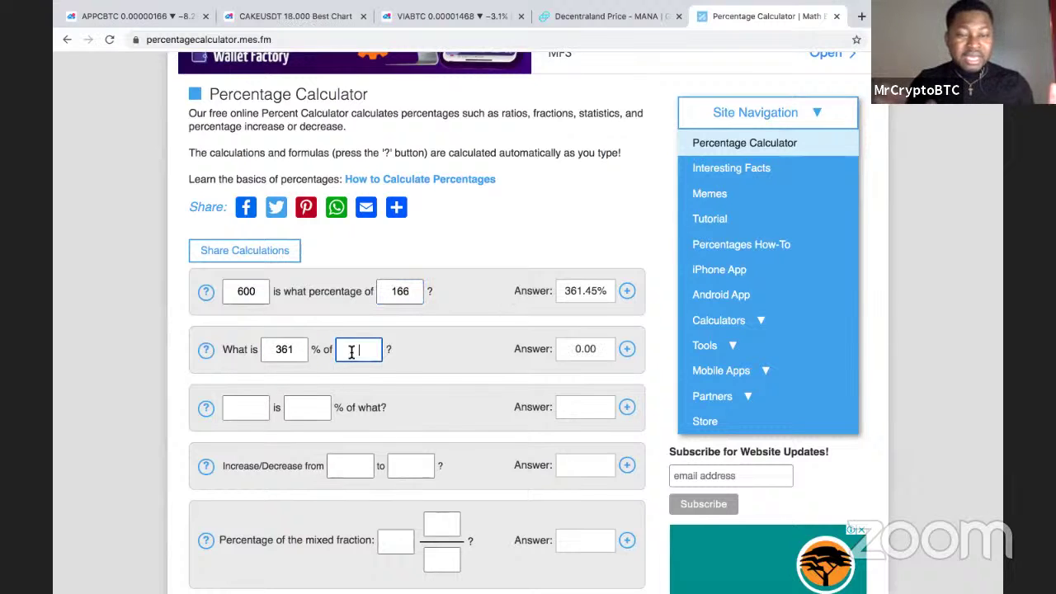
{"action": "type", "text": "1000"}
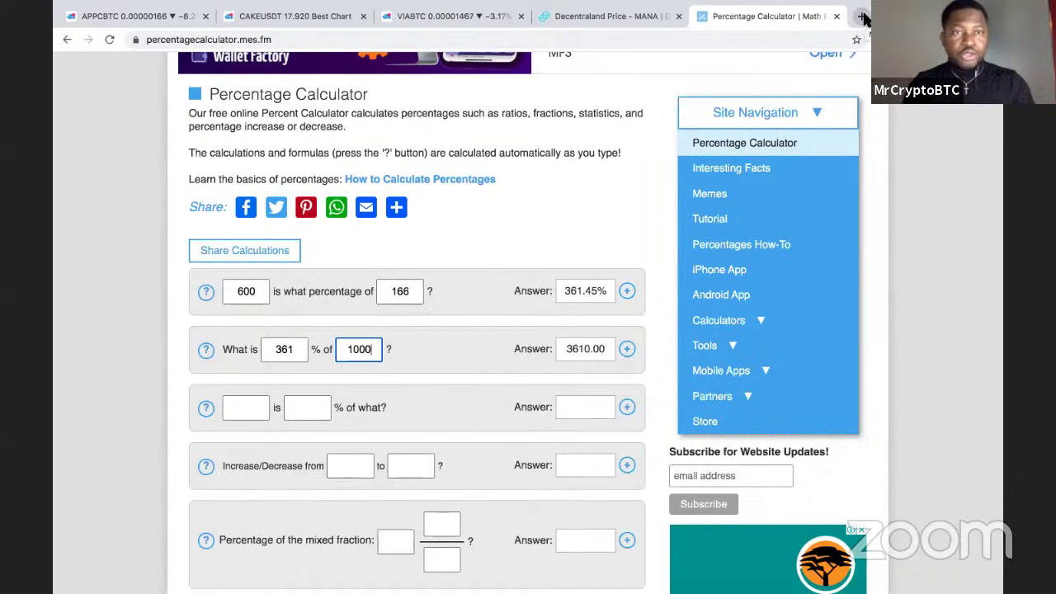
Return to the APPCBTC weekly chart and examine its earlier price spikes and buy and sell signals back through early 2020
{"action": "left_click", "coordinate": [161, 15]}
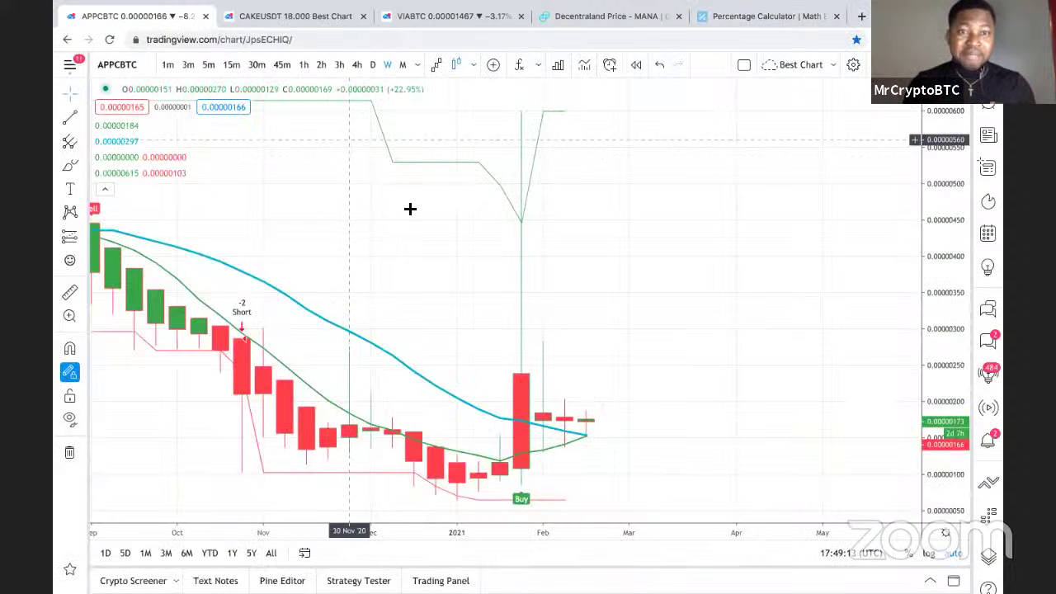
{"action": "scroll", "coordinate": [410, 209], "scroll_direction": "down", "scroll_amount": 1}
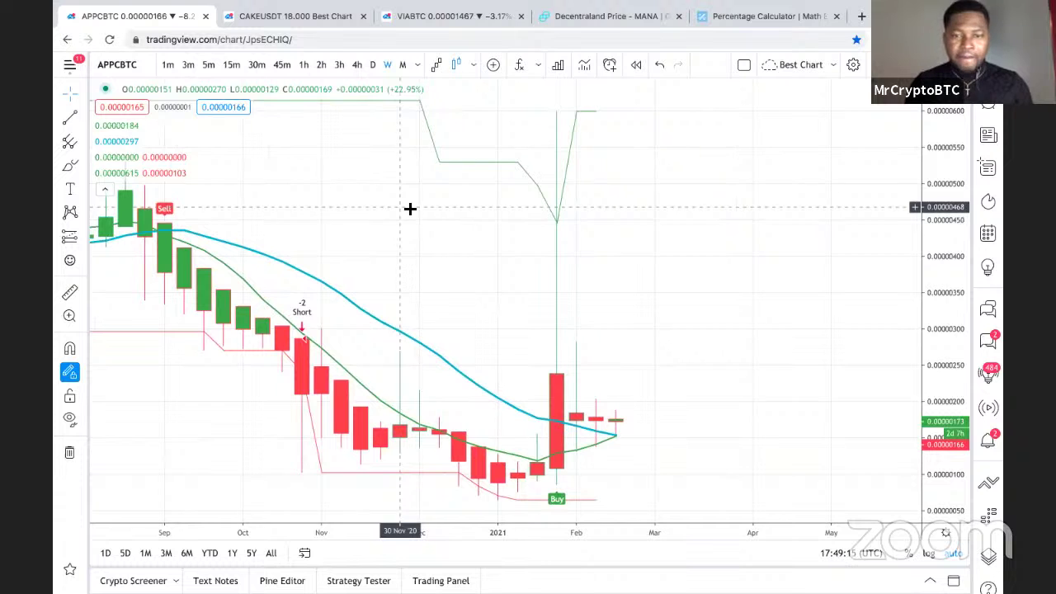
{"action": "scroll", "coordinate": [410, 208], "scroll_direction": "down", "scroll_amount": 6}
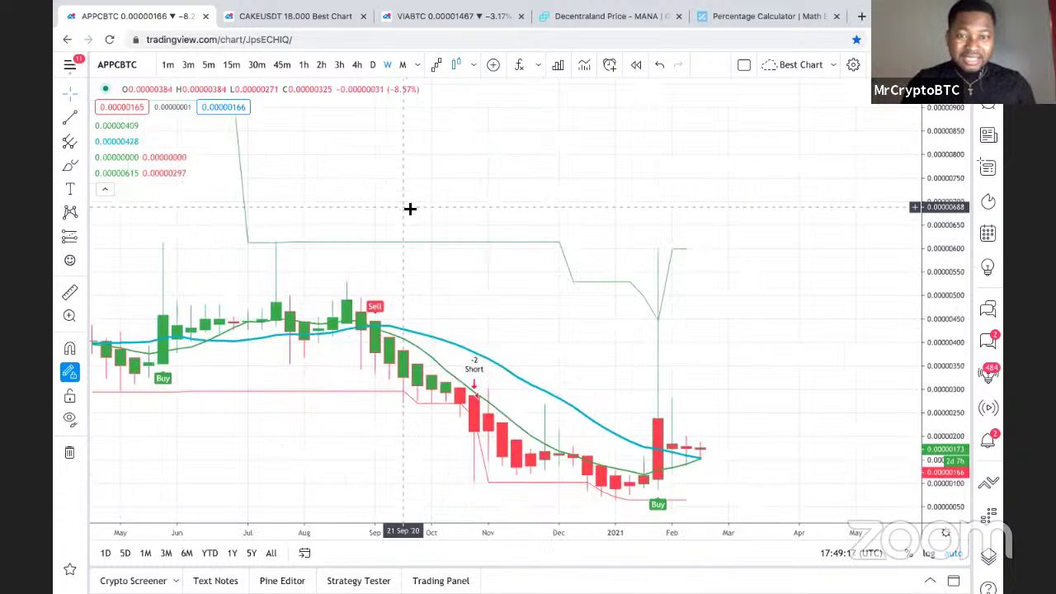
{"action": "scroll", "coordinate": [410, 209], "scroll_direction": "up", "scroll_amount": 2}
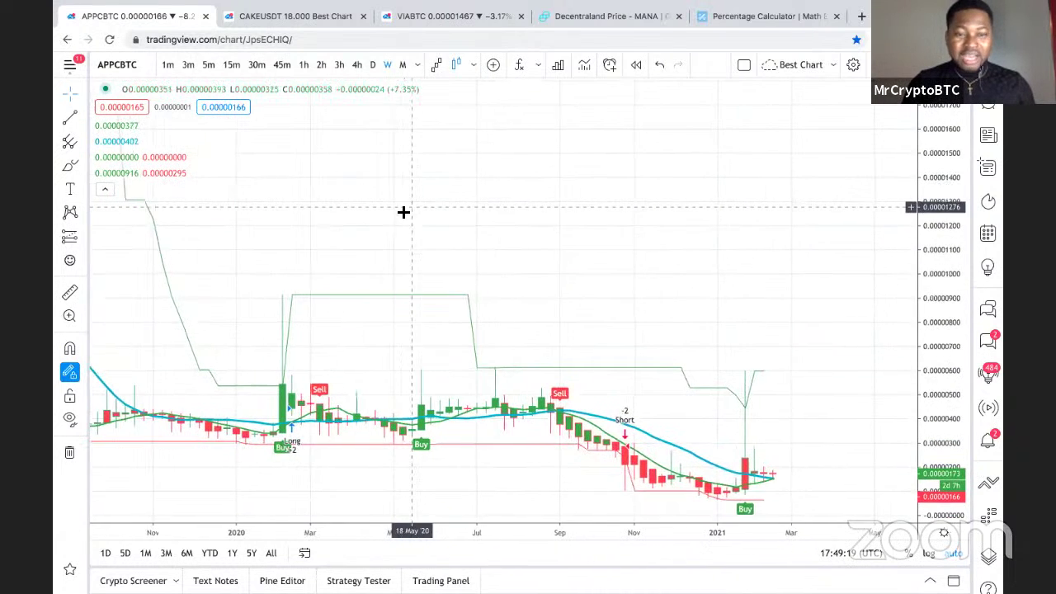
{"action": "scroll", "coordinate": [327, 290], "scroll_direction": "down", "scroll_amount": 3}
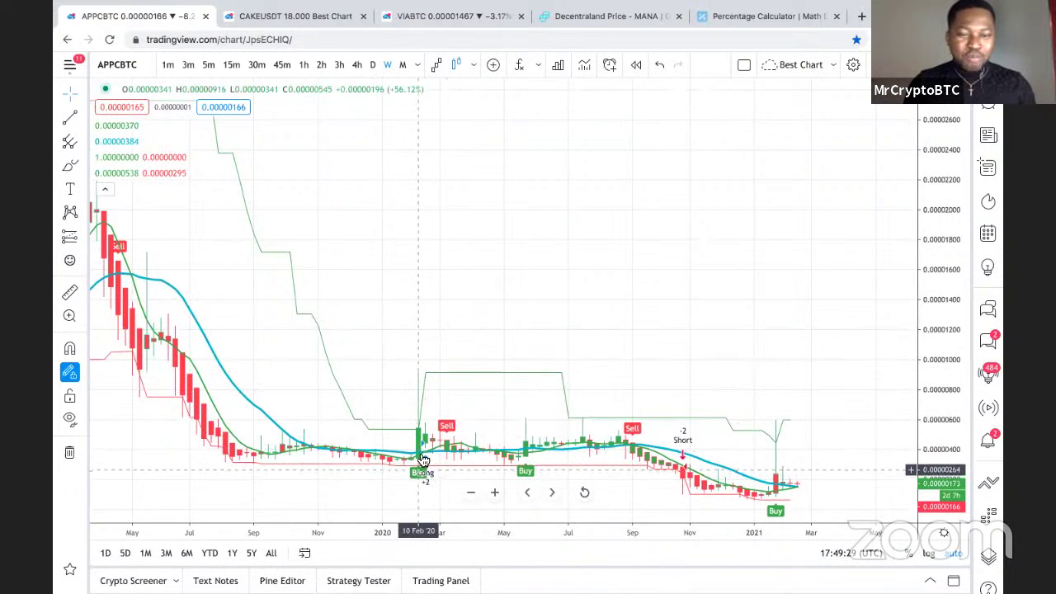
{"action": "scroll", "coordinate": [441, 311], "scroll_direction": "up", "scroll_amount": 2}
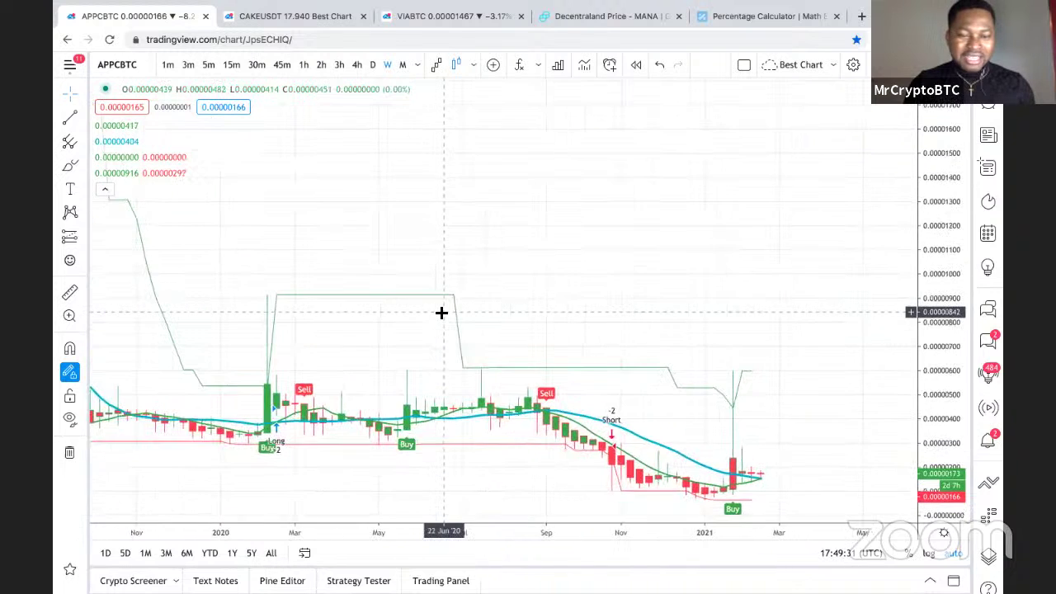
{"action": "scroll", "coordinate": [441, 312], "scroll_direction": "up", "scroll_amount": 2}
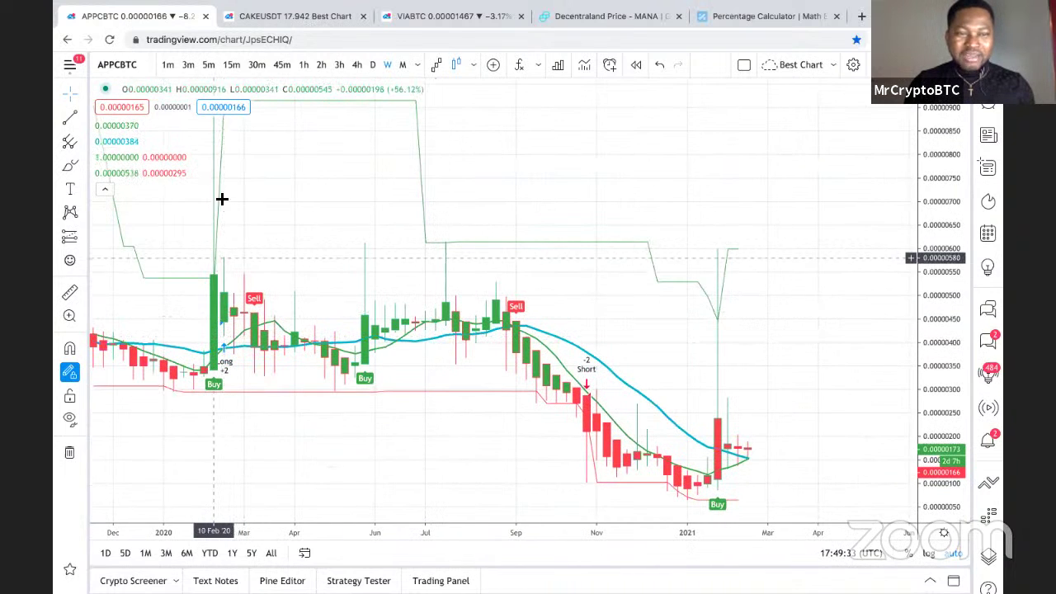
{"action": "scroll", "coordinate": [235, 223], "scroll_direction": "down", "scroll_amount": 2}
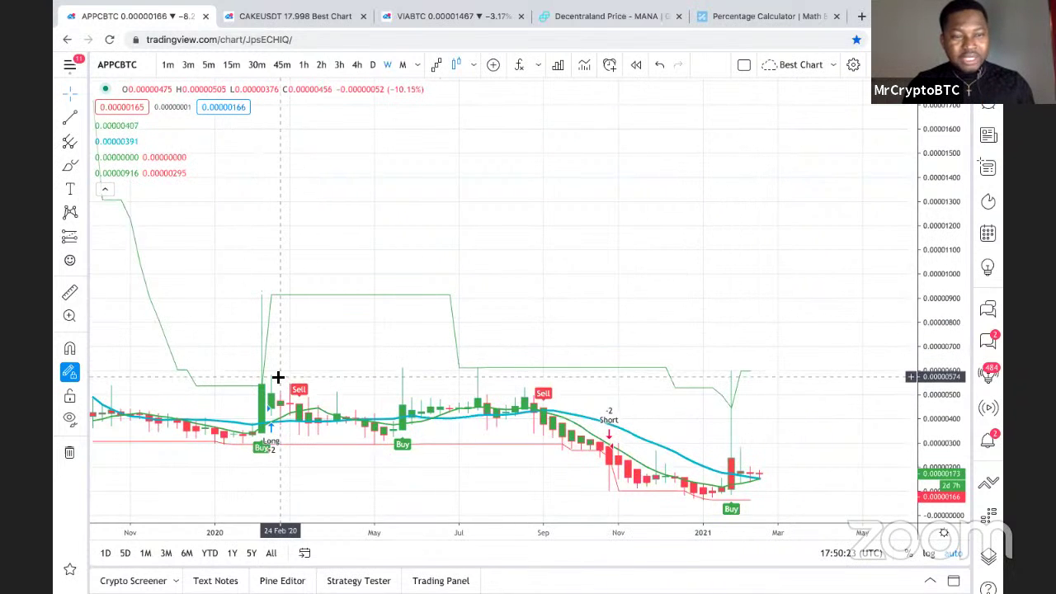
Draw a horizontal line at about 0.00000599 across the APPCBTC weekly chart's repeated highs and colour it red
{"action": "left_click", "coordinate": [82, 118]}
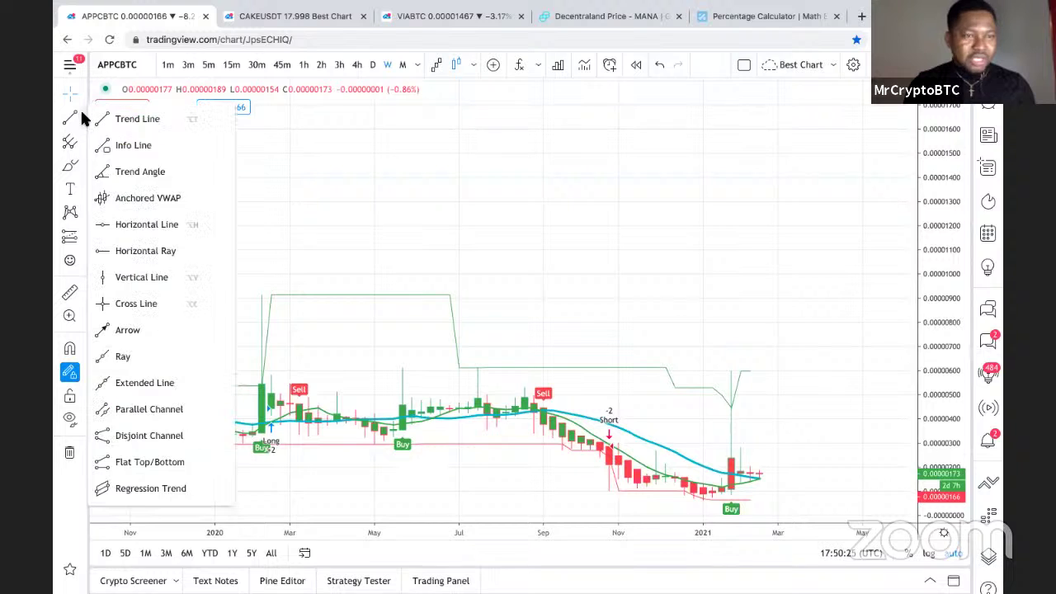
{"action": "left_click", "coordinate": [136, 118]}
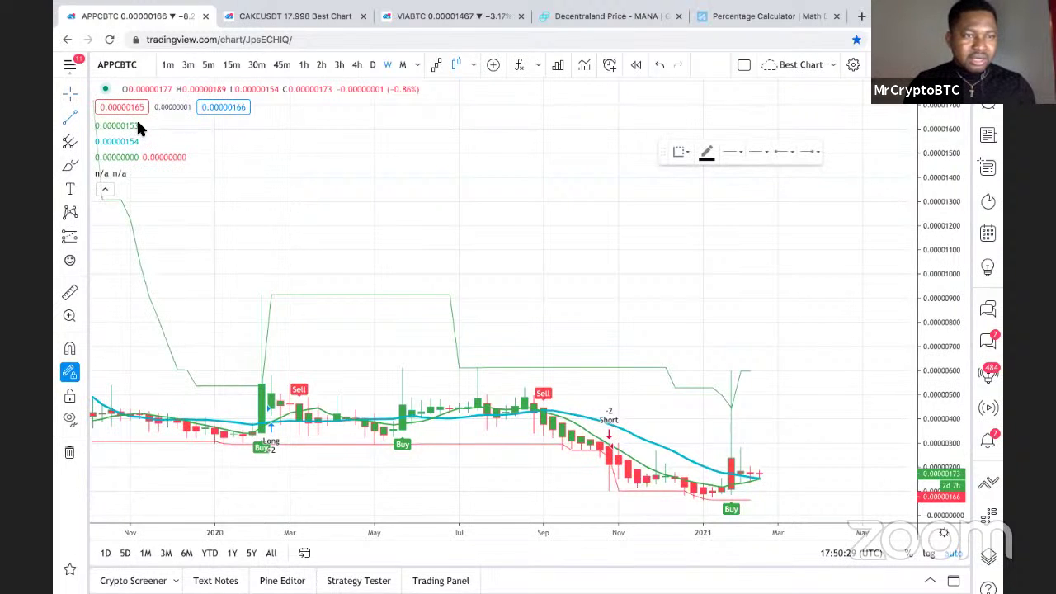
{"action": "left_click", "coordinate": [80, 115]}
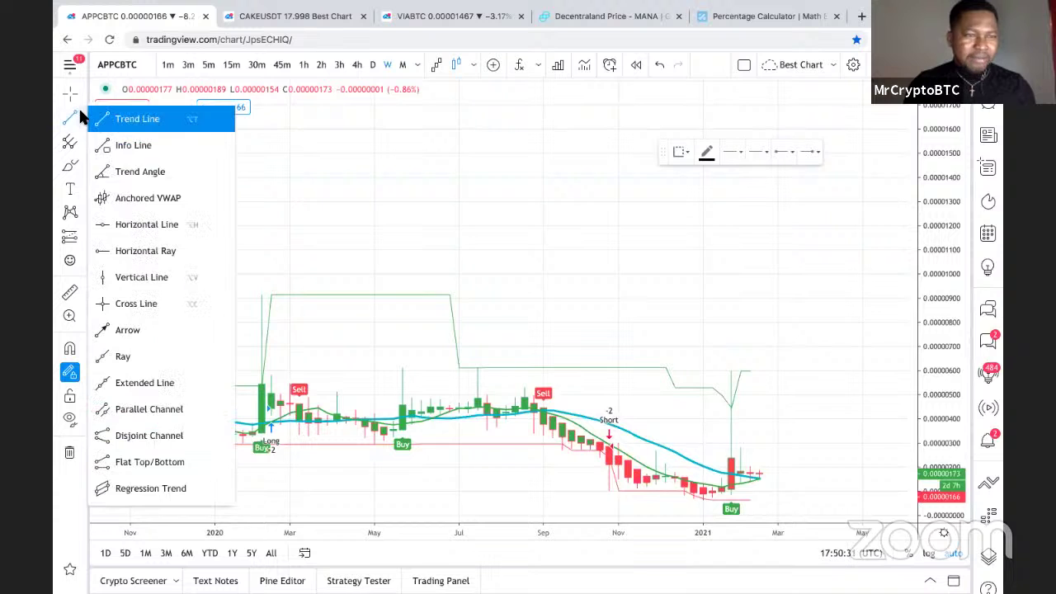
{"action": "left_click", "coordinate": [137, 228]}
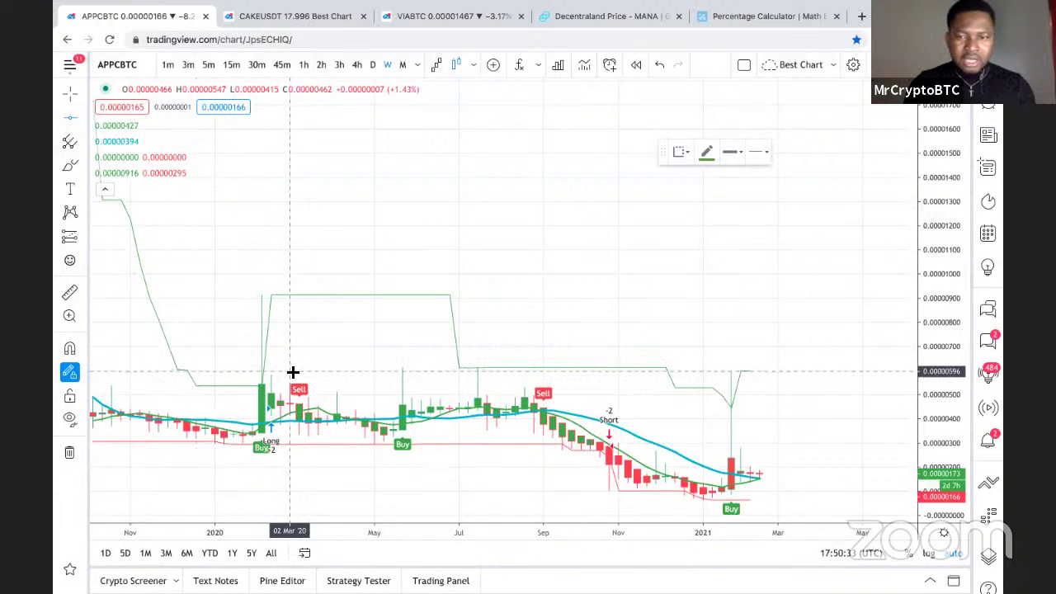
{"action": "left_click", "coordinate": [295, 371]}
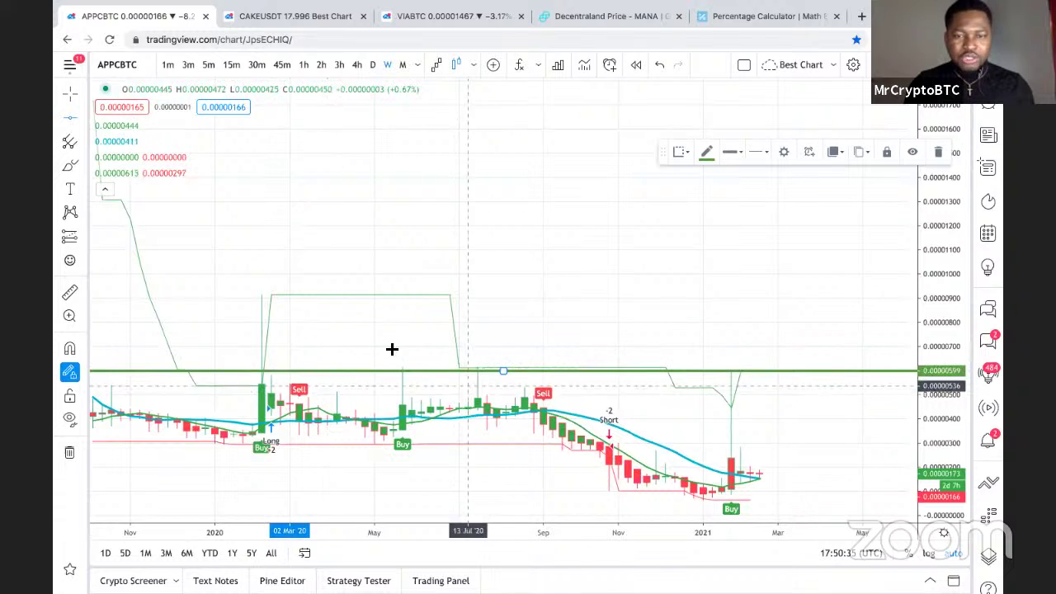
{"action": "left_click", "coordinate": [708, 152]}
{"action": "left_click", "coordinate": [714, 189]}
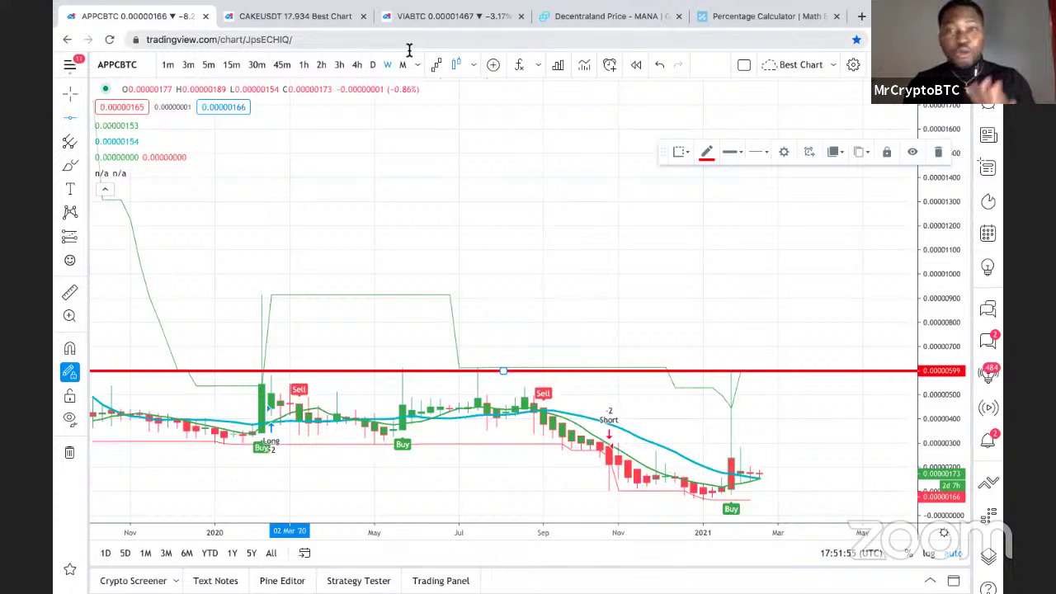
Switch to the CAKEUSDT split-chart page and return the browser window to full screen
{"action": "mouse_move", "coordinate": [263, 16]}
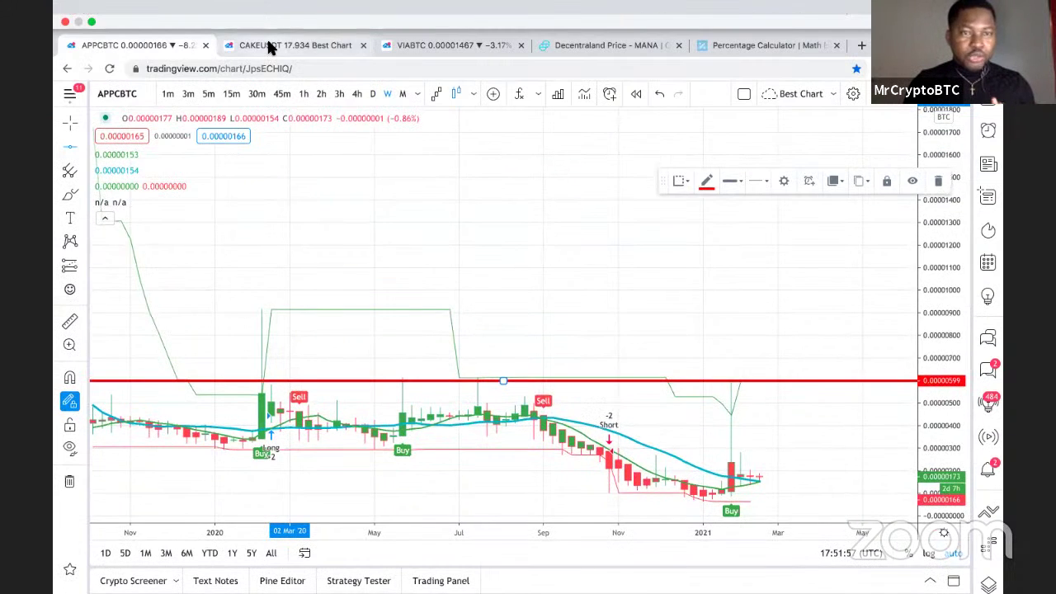
{"action": "left_click", "coordinate": [268, 45]}
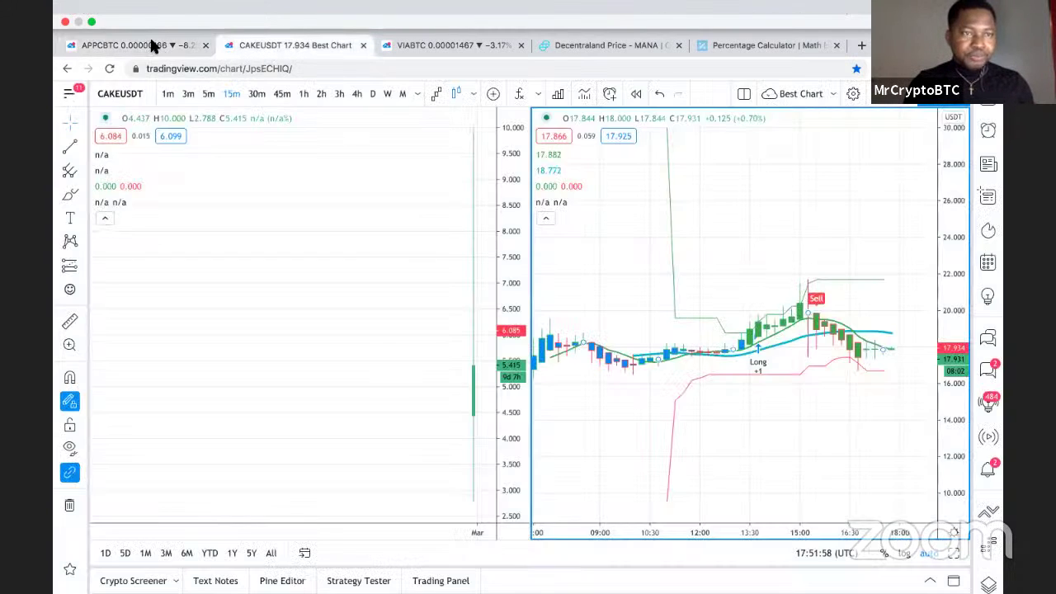
{"action": "left_click", "coordinate": [92, 23]}
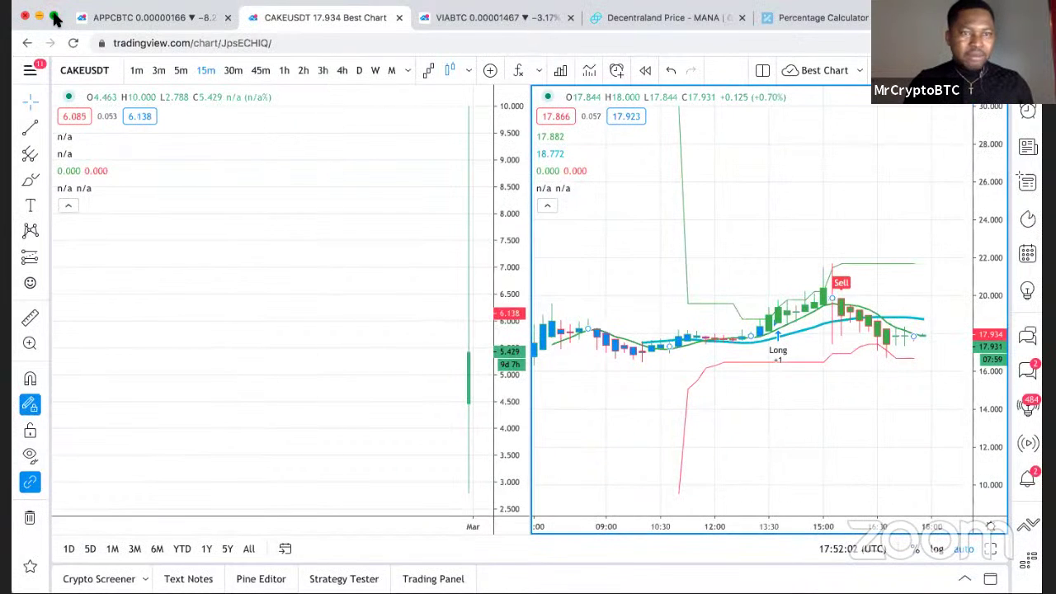
{"action": "left_click", "coordinate": [54, 18]}
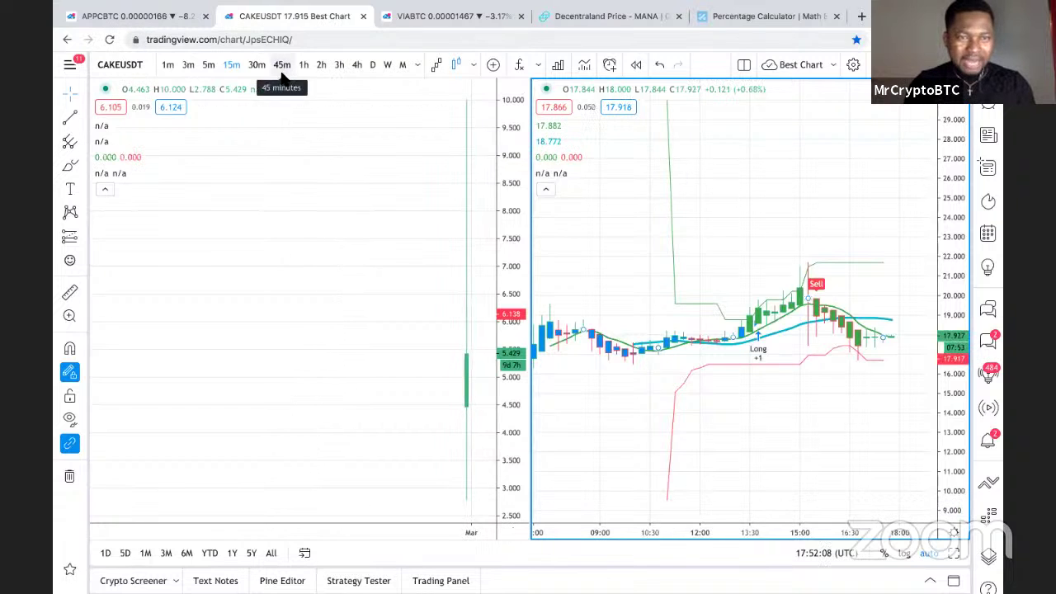
Set both the DODOUSDT and CAKEUSDT charts to the daily interval
{"action": "left_click", "coordinate": [299, 161]}
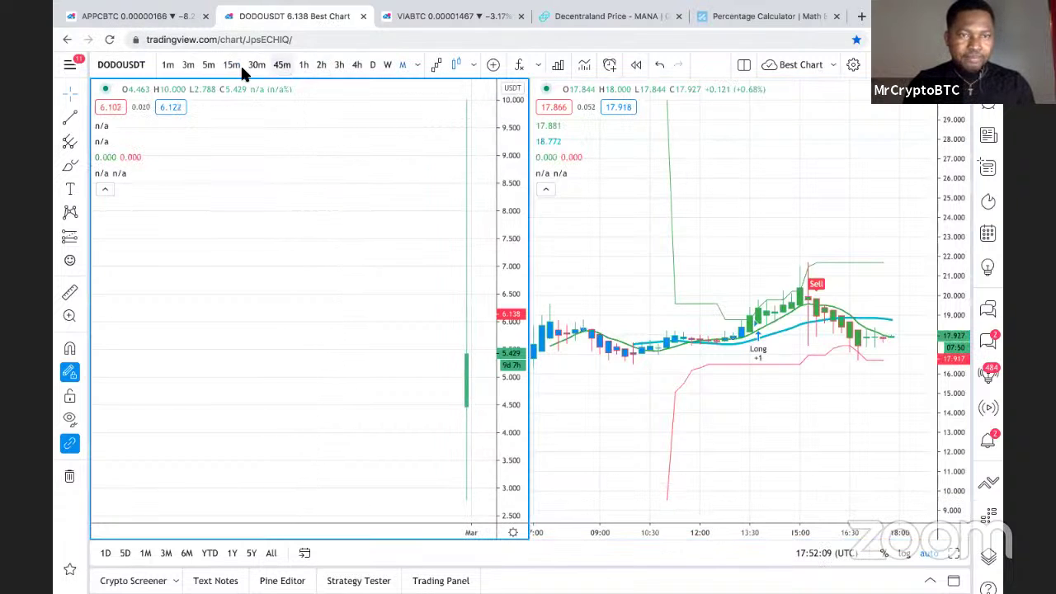
{"action": "left_click", "coordinate": [371, 64]}
{"action": "left_click", "coordinate": [705, 226]}
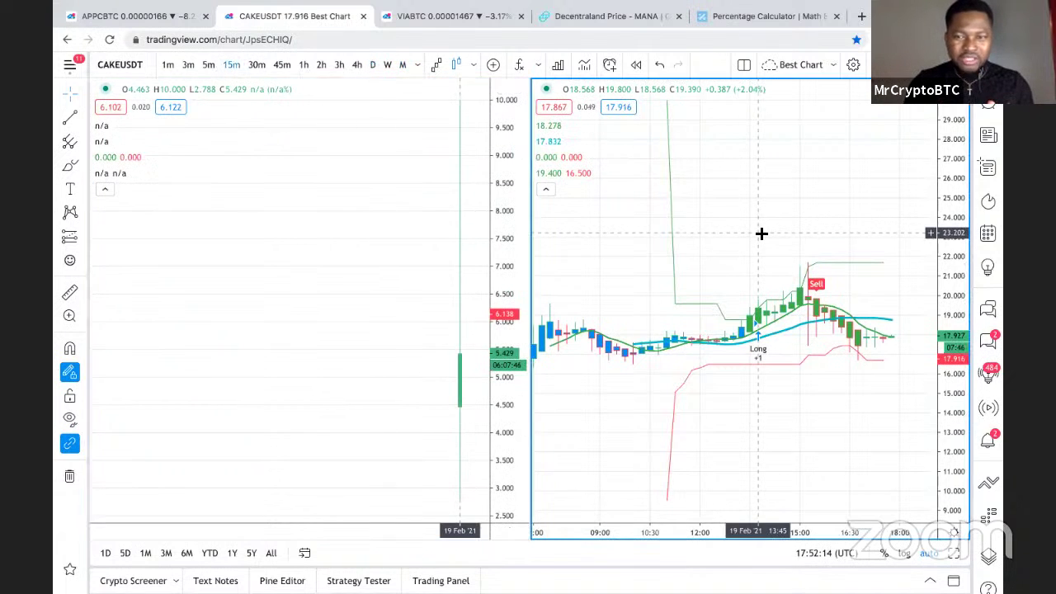
{"action": "left_click", "coordinate": [371, 65]}
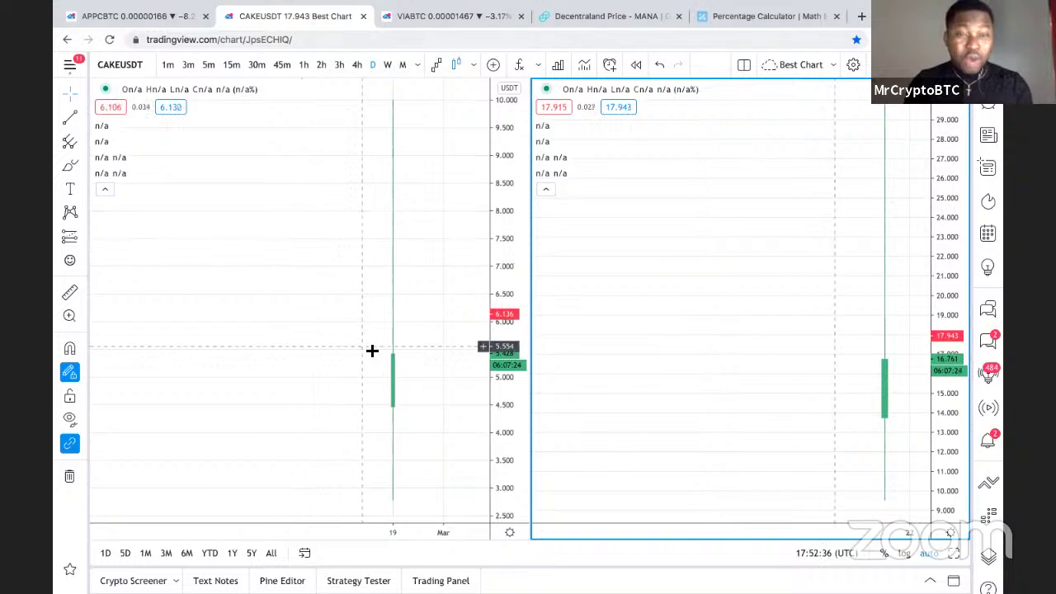
Set the DODOUSDT chart to the 15-minute interval and enlarge its candles for a closer look
{"action": "left_click", "coordinate": [377, 204]}
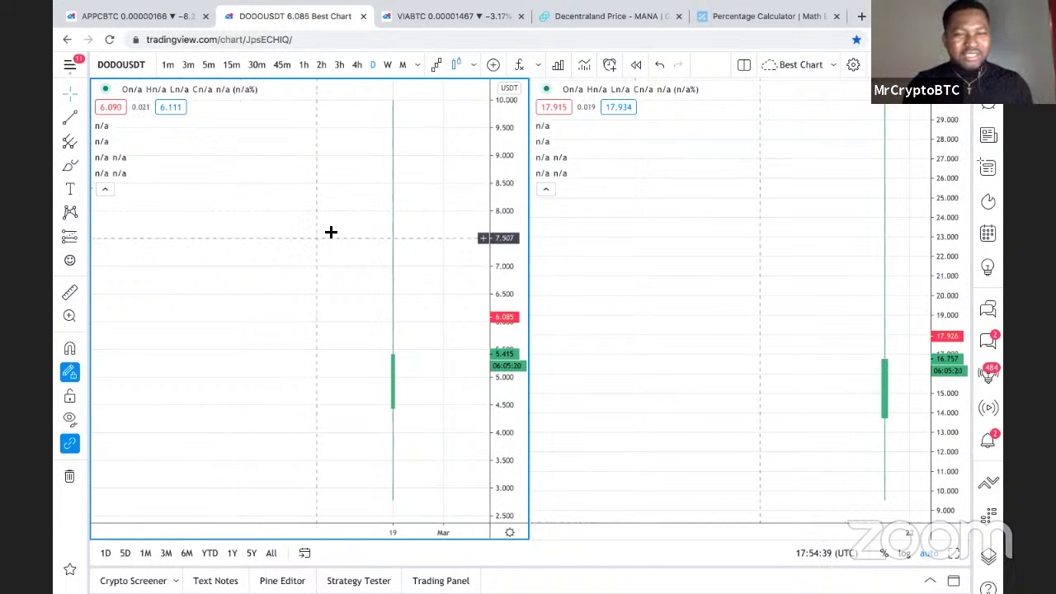
{"action": "left_click_drag", "start_coordinate": [815, 247], "coordinate": [551, 274]}
{"action": "left_click_drag", "start_coordinate": [388, 331], "coordinate": [420, 332]}
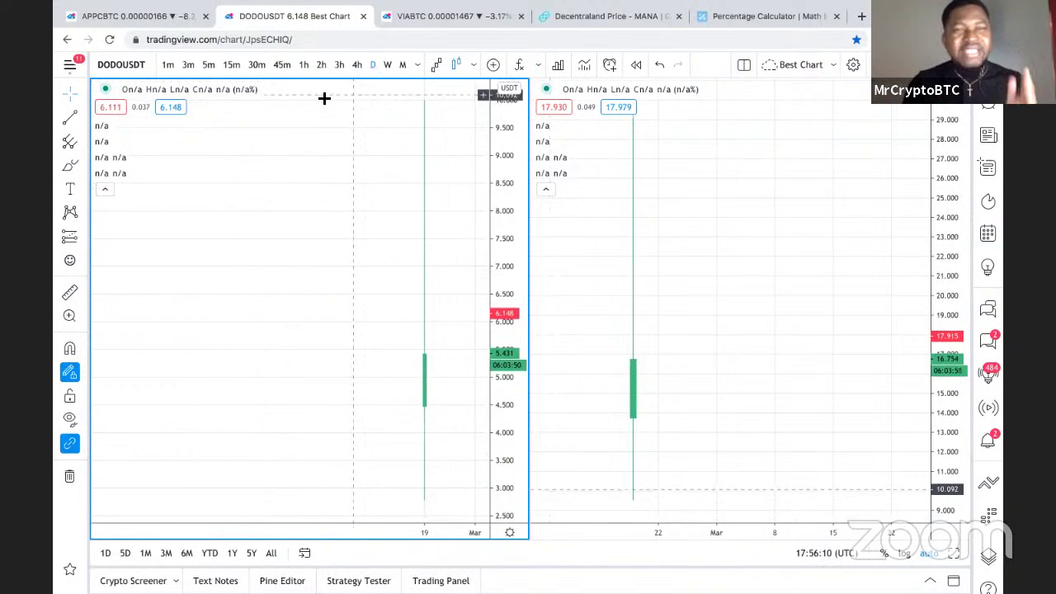
{"action": "left_click", "coordinate": [230, 66]}
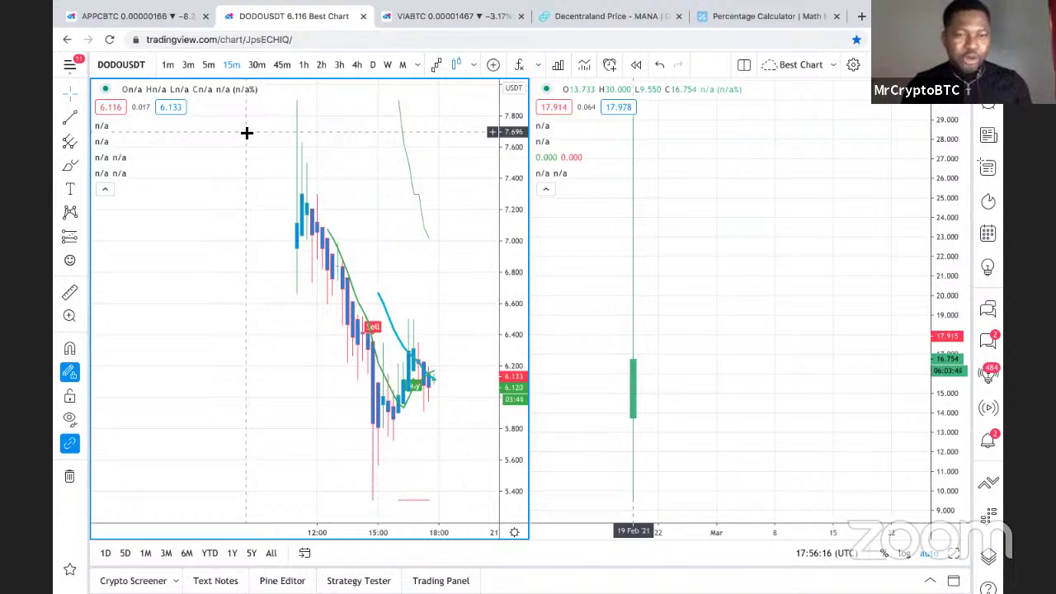
{"action": "scroll", "coordinate": [247, 133], "scroll_direction": "up", "scroll_amount": 2}
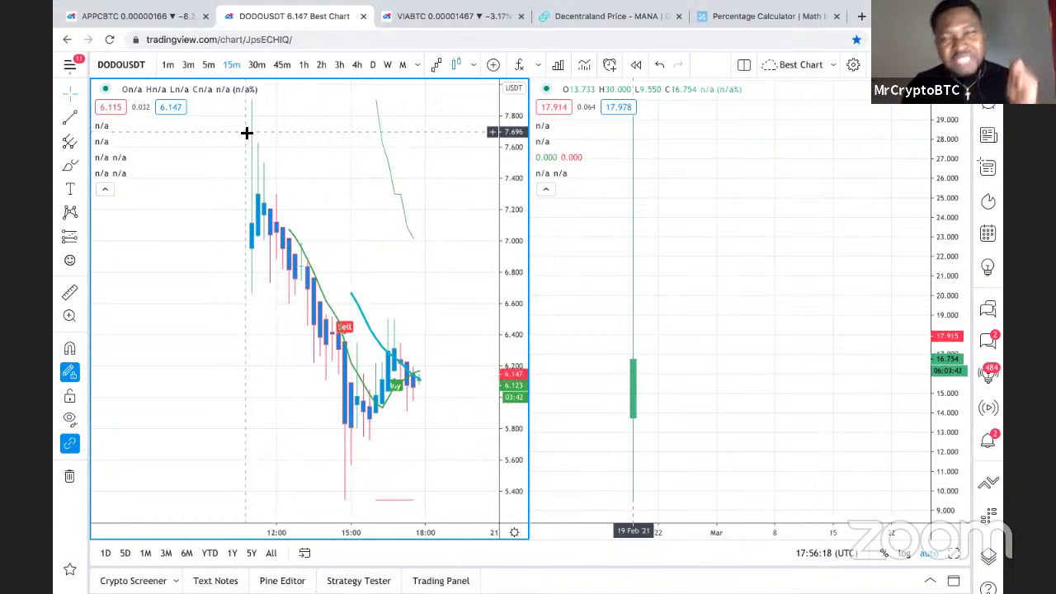
{"action": "scroll", "coordinate": [273, 165], "scroll_direction": "up", "scroll_amount": 2}
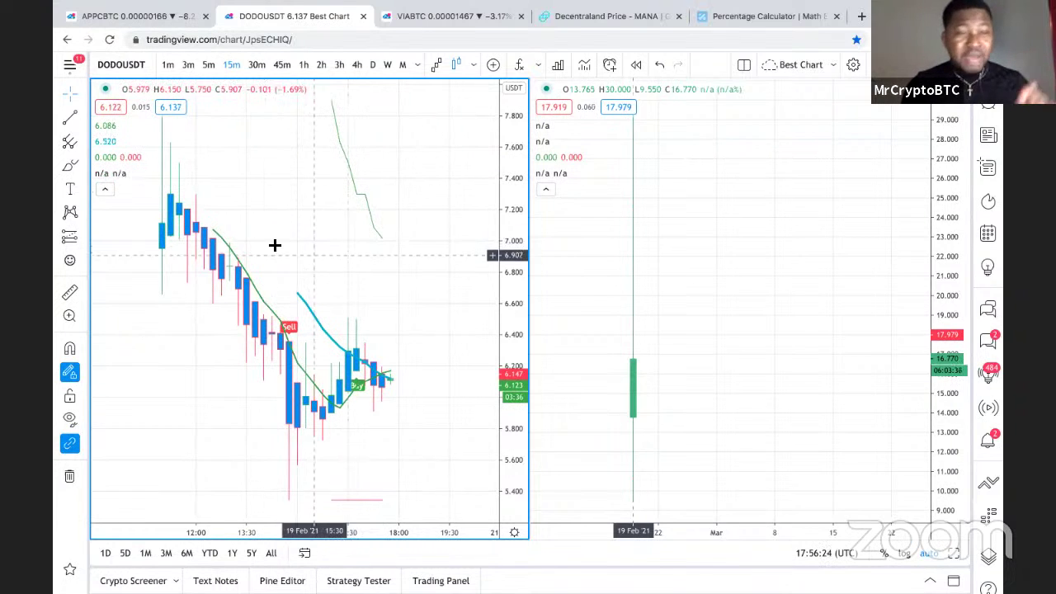
{"action": "scroll", "coordinate": [386, 287], "scroll_direction": "up", "scroll_amount": 1}
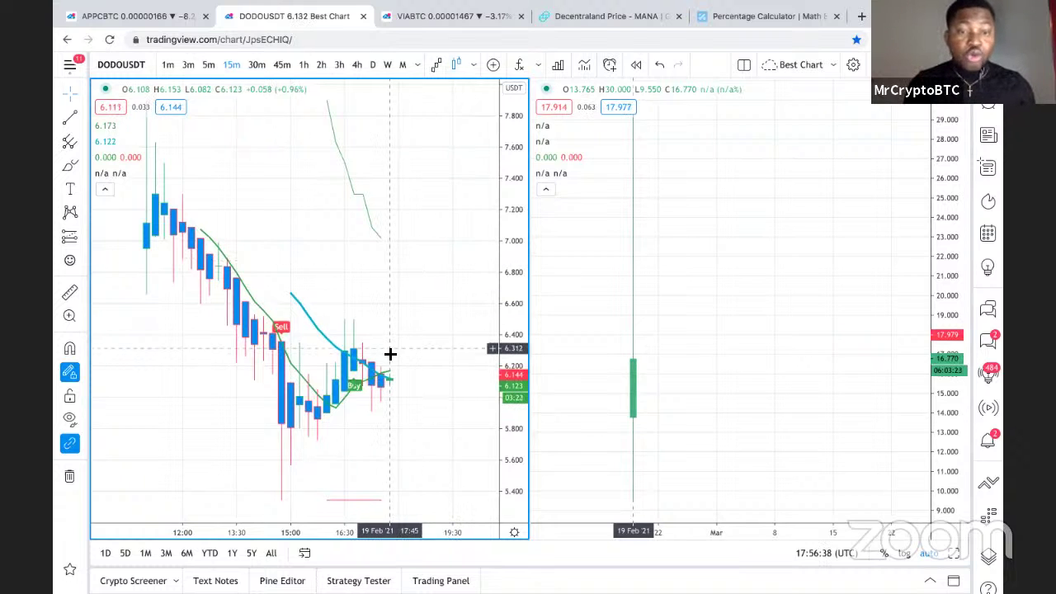
Set the DODOUSDT chart to the 5-minute interval and widen its time range to review the coin's price history
{"action": "left_click", "coordinate": [205, 65]}
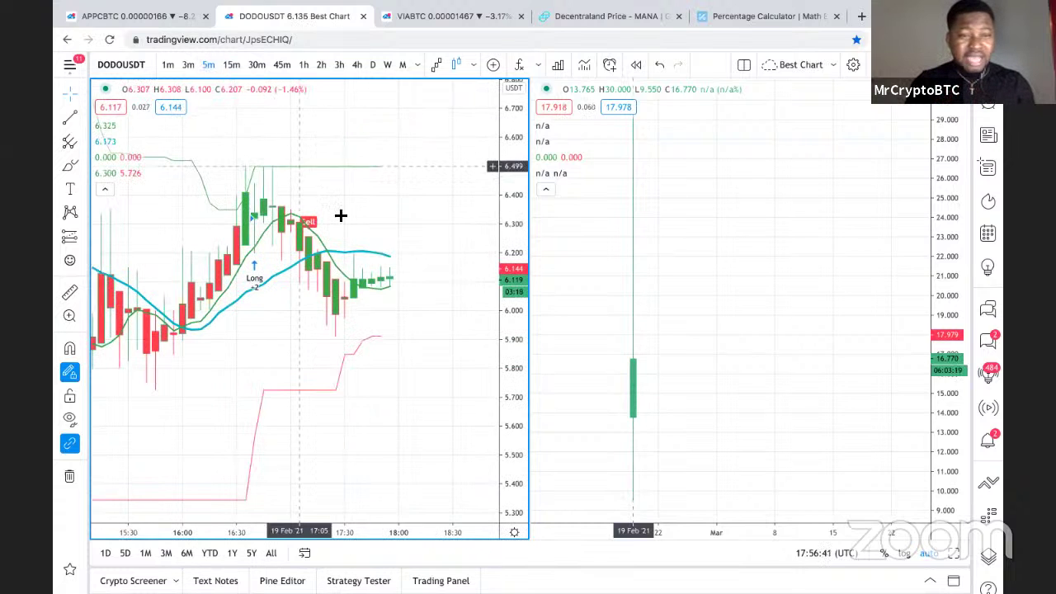
{"action": "scroll", "coordinate": [341, 215], "scroll_direction": "down", "scroll_amount": 5}
{"action": "scroll", "coordinate": [340, 214], "scroll_direction": "down", "scroll_amount": 4}
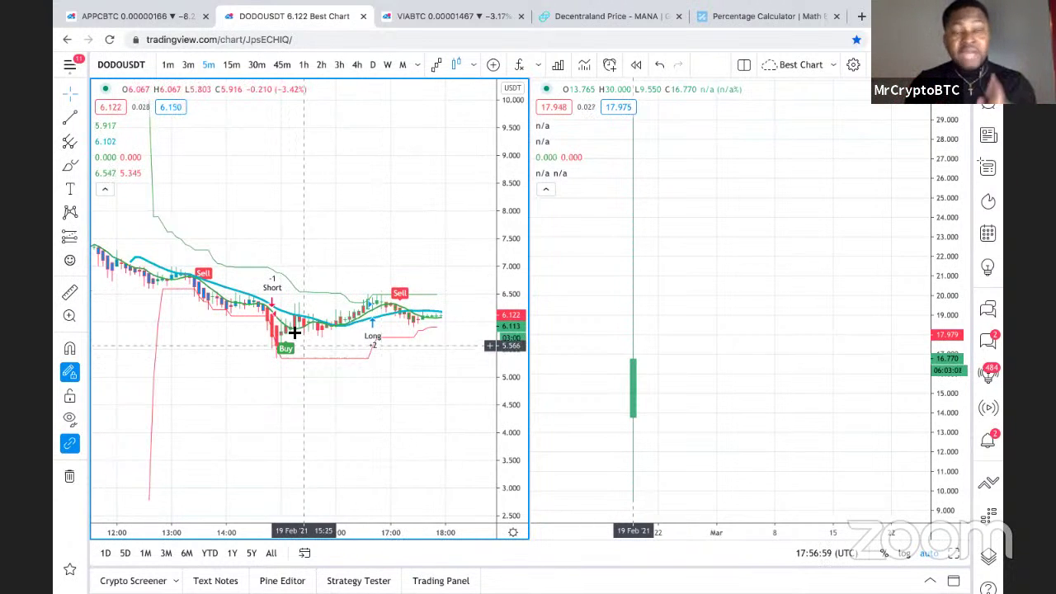
{"action": "scroll", "coordinate": [259, 309], "scroll_direction": "down", "scroll_amount": 1}
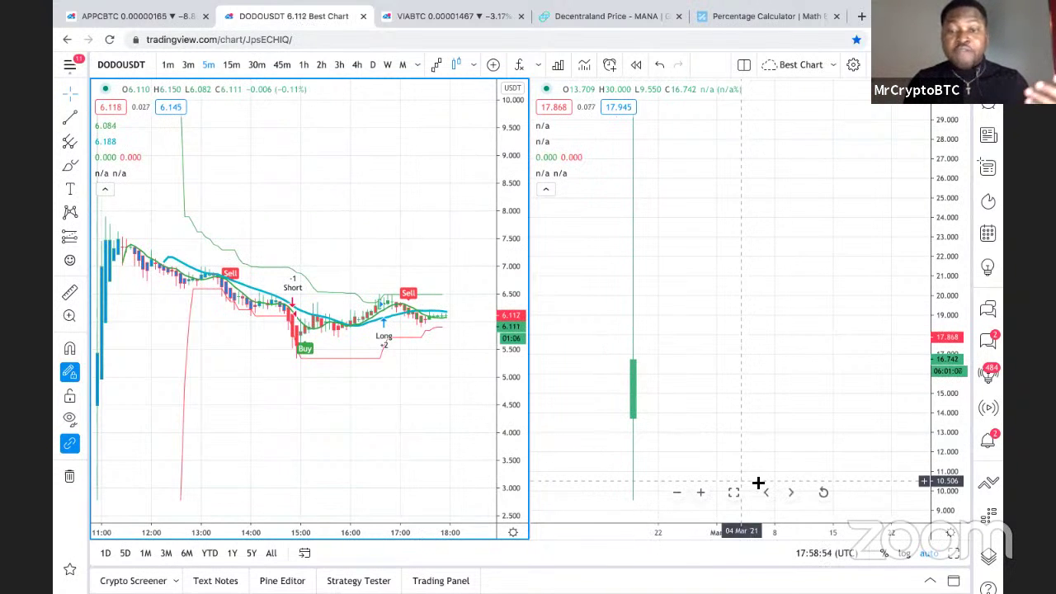
{"action": "left_click", "coordinate": [771, 327]}
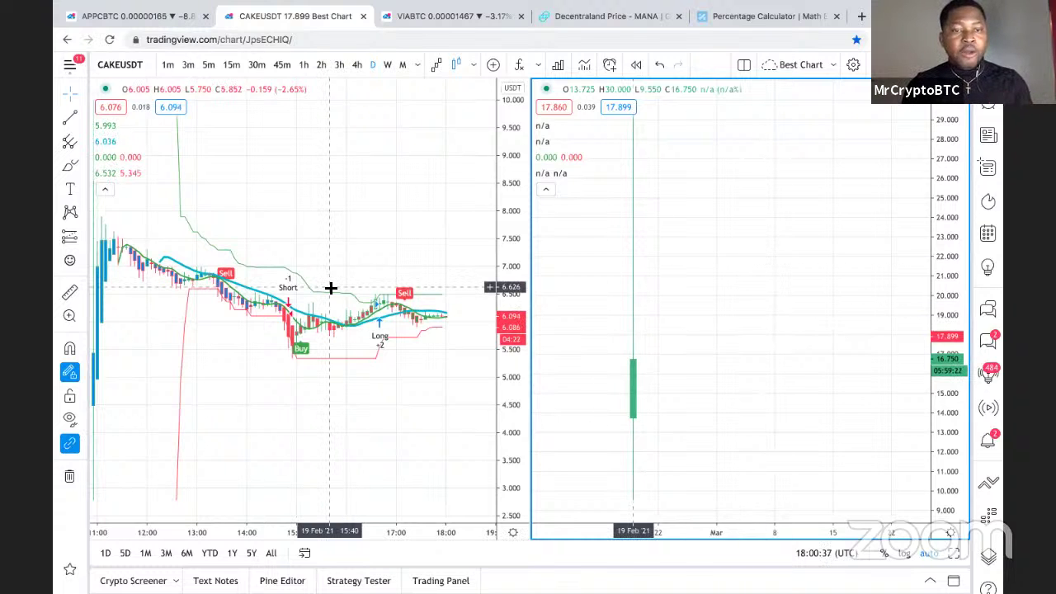
{"action": "scroll", "coordinate": [330, 287], "scroll_direction": "down", "scroll_amount": 2}
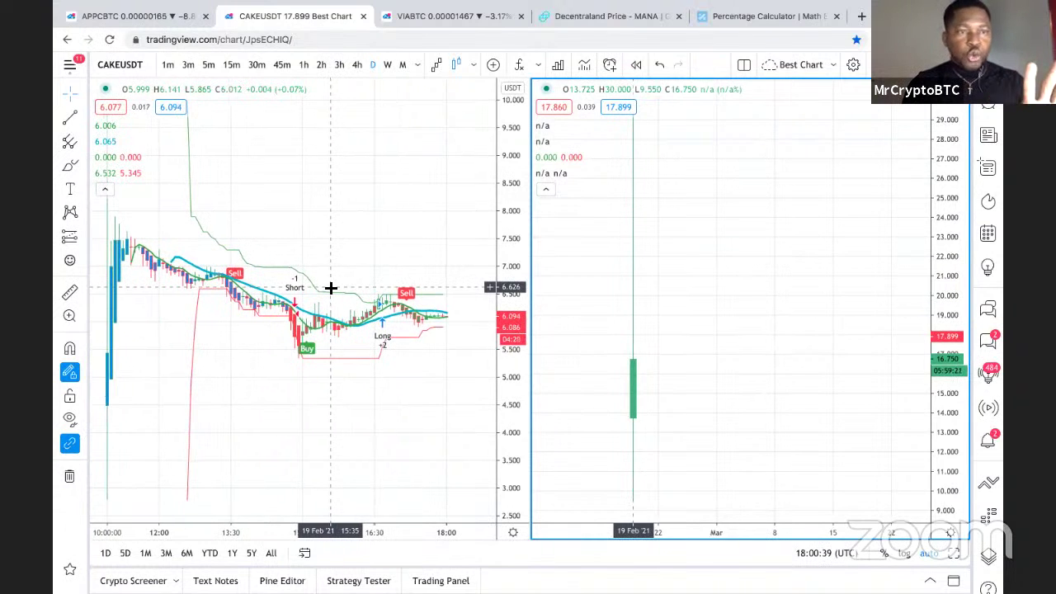
{"action": "left_click", "coordinate": [330, 287]}
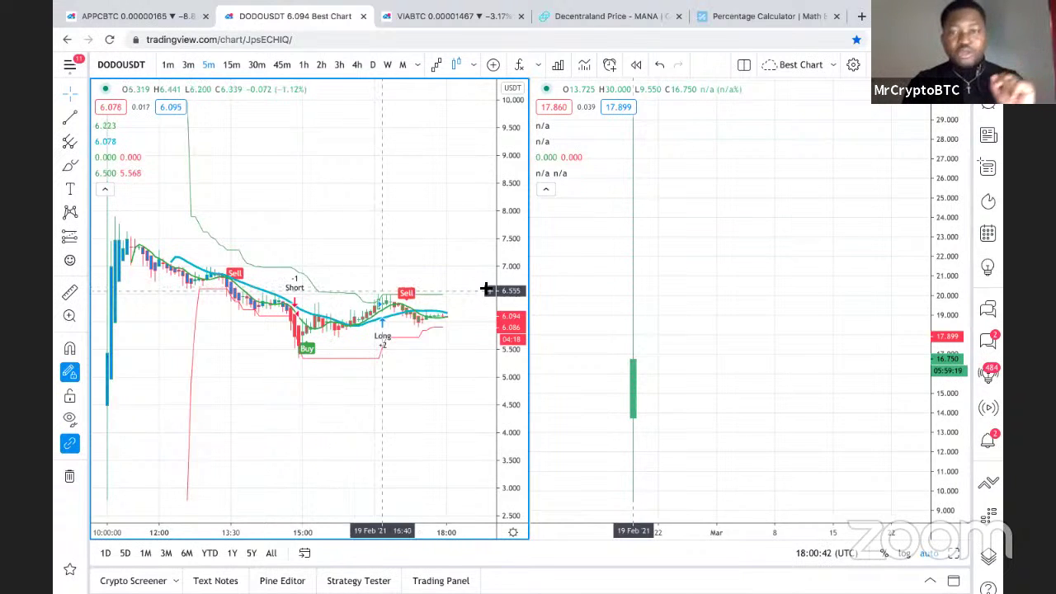
Set the CAKEUSDT chart to the 15-minute interval and bring its earliest candles into view
{"action": "left_click", "coordinate": [738, 284]}
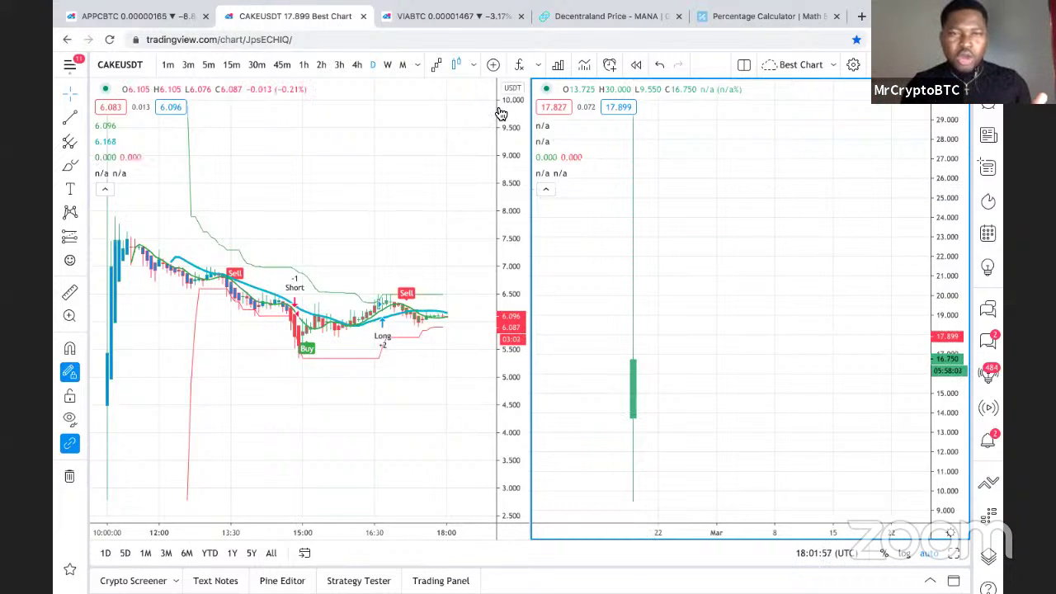
{"action": "left_click", "coordinate": [231, 66]}
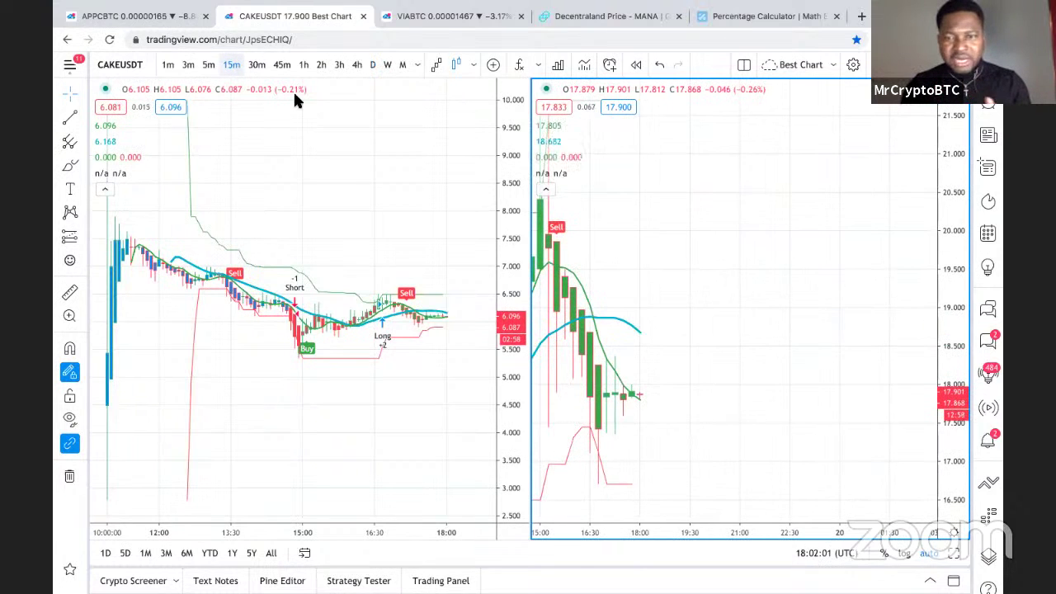
{"action": "scroll", "coordinate": [777, 318], "scroll_direction": "down", "scroll_amount": 5}
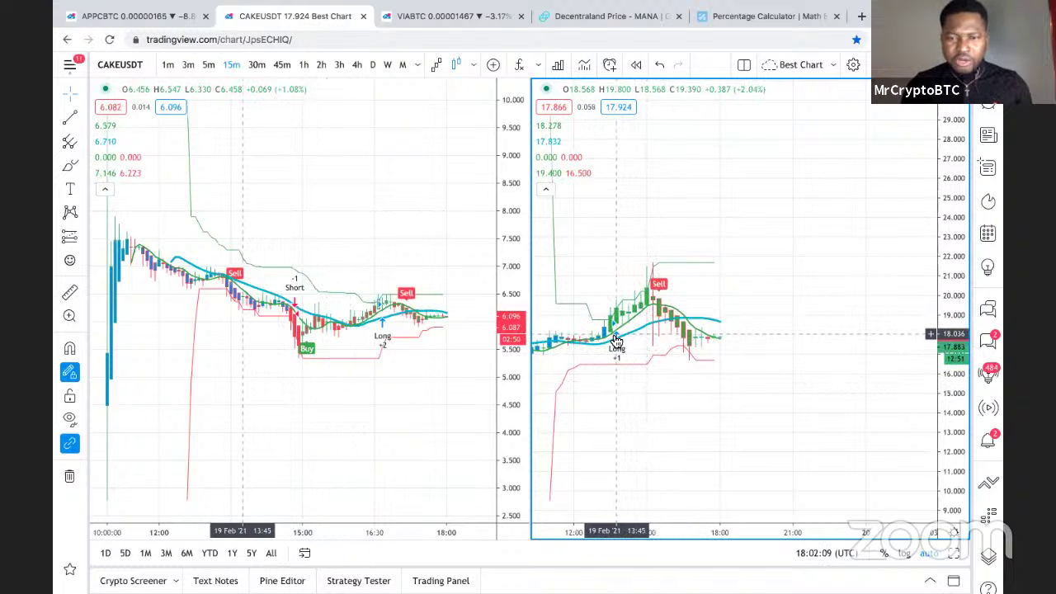
{"action": "left_click_drag", "start_coordinate": [617, 338], "coordinate": [722, 314]}
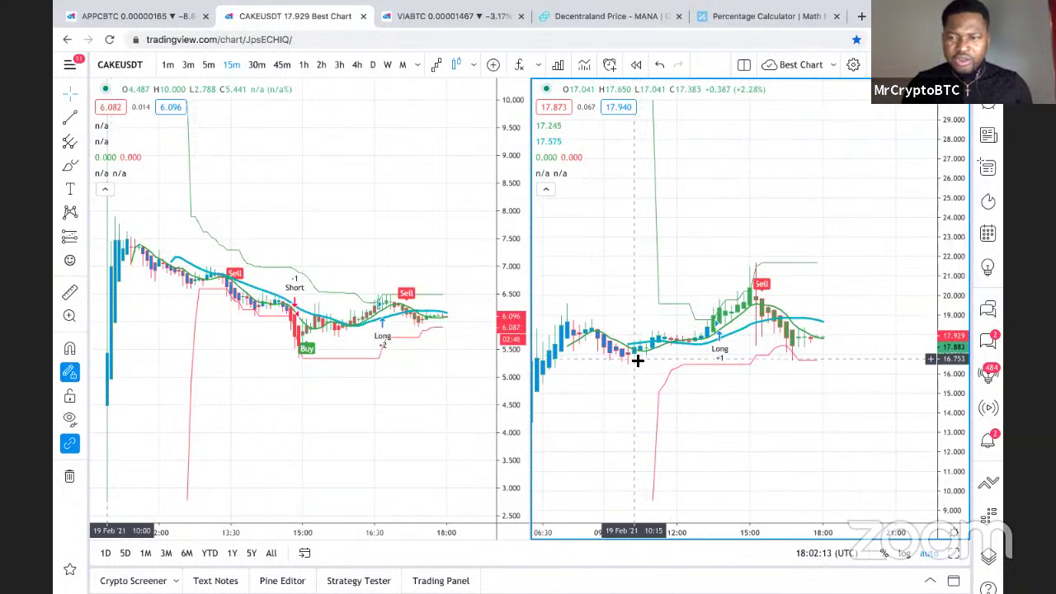
{"action": "left_click_drag", "start_coordinate": [634, 368], "coordinate": [682, 358]}
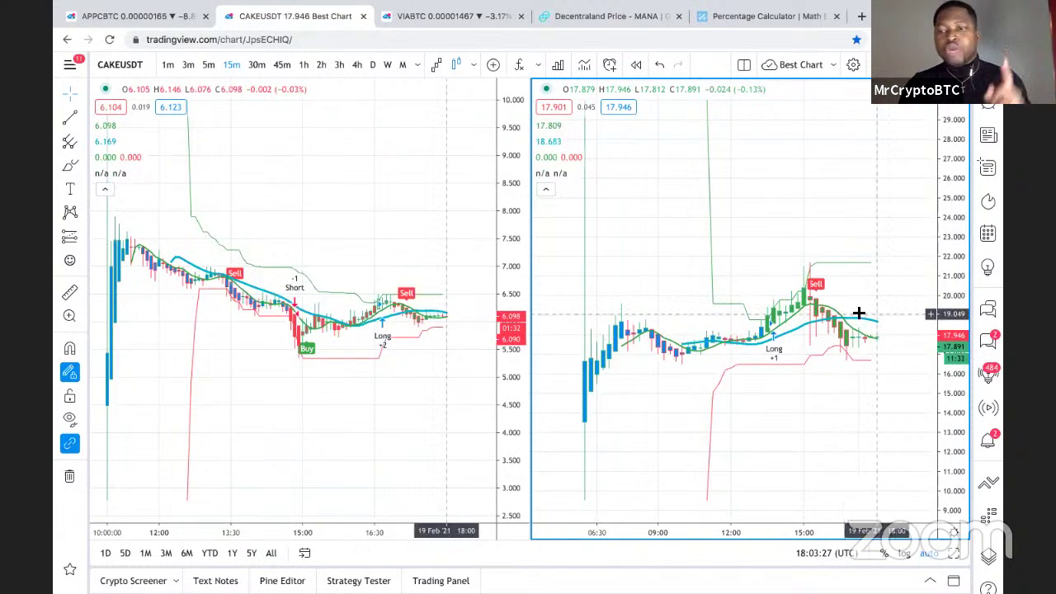
{"action": "scroll", "coordinate": [851, 311], "scroll_direction": "up", "scroll_amount": 2}
{"action": "scroll", "coordinate": [850, 311], "scroll_direction": "down", "scroll_amount": 1}
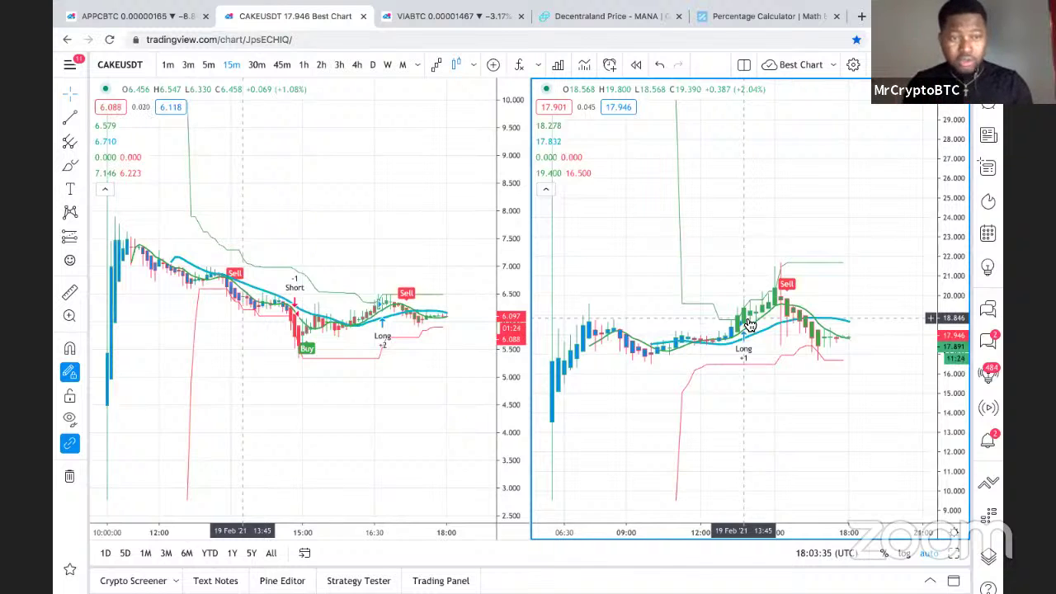
Set the DODOUSDT chart to the 15-minute interval and enlarge its candles to match the CAKEUSDT comparison
{"action": "scroll", "coordinate": [220, 247], "scroll_direction": "down", "scroll_amount": 1}
{"action": "scroll", "coordinate": [220, 247], "scroll_direction": "down", "scroll_amount": 2}
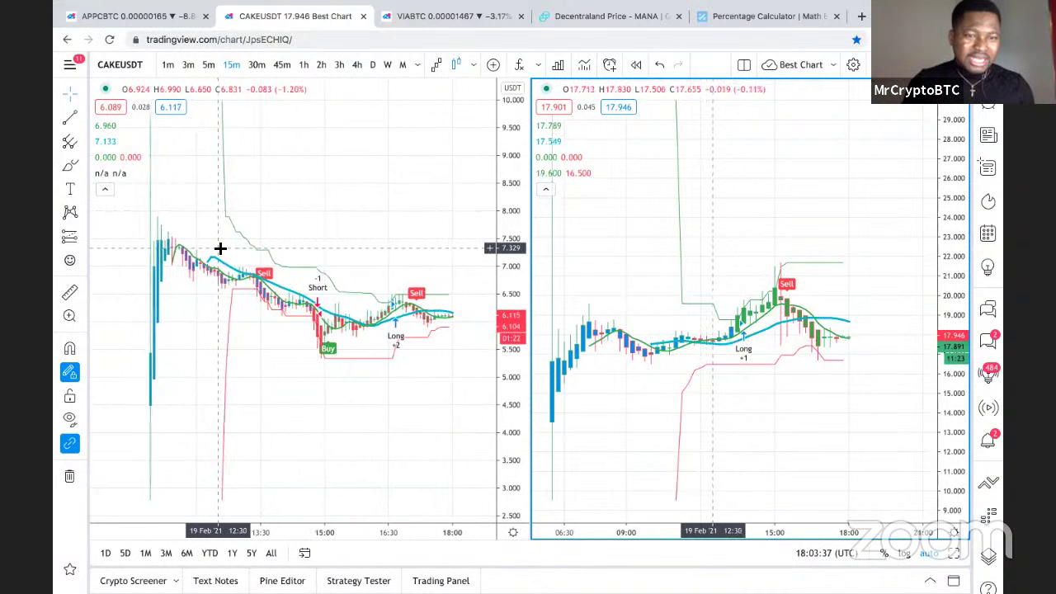
{"action": "left_click", "coordinate": [218, 245]}
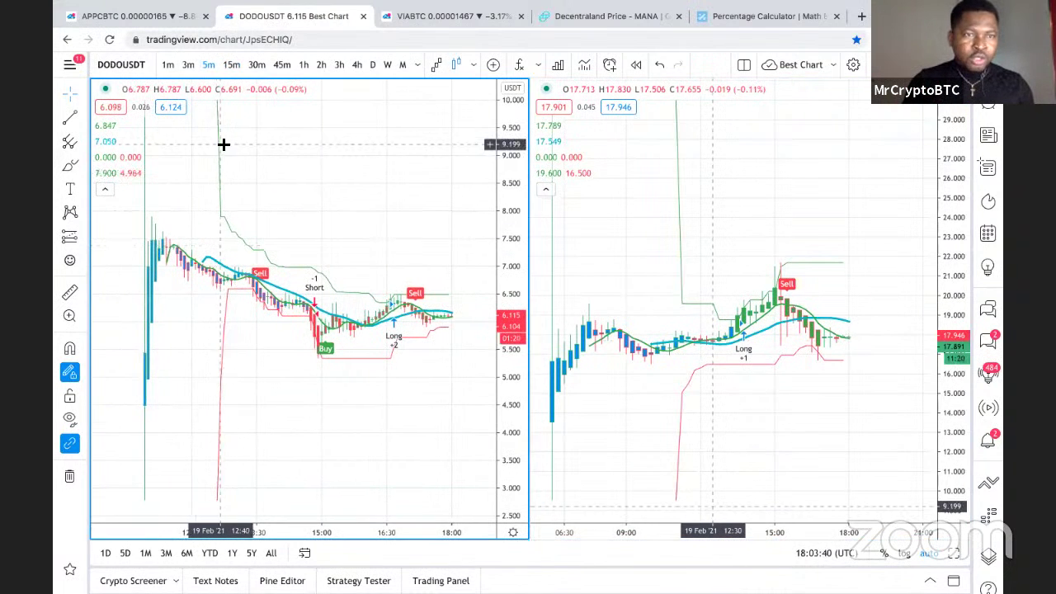
{"action": "left_click", "coordinate": [230, 67]}
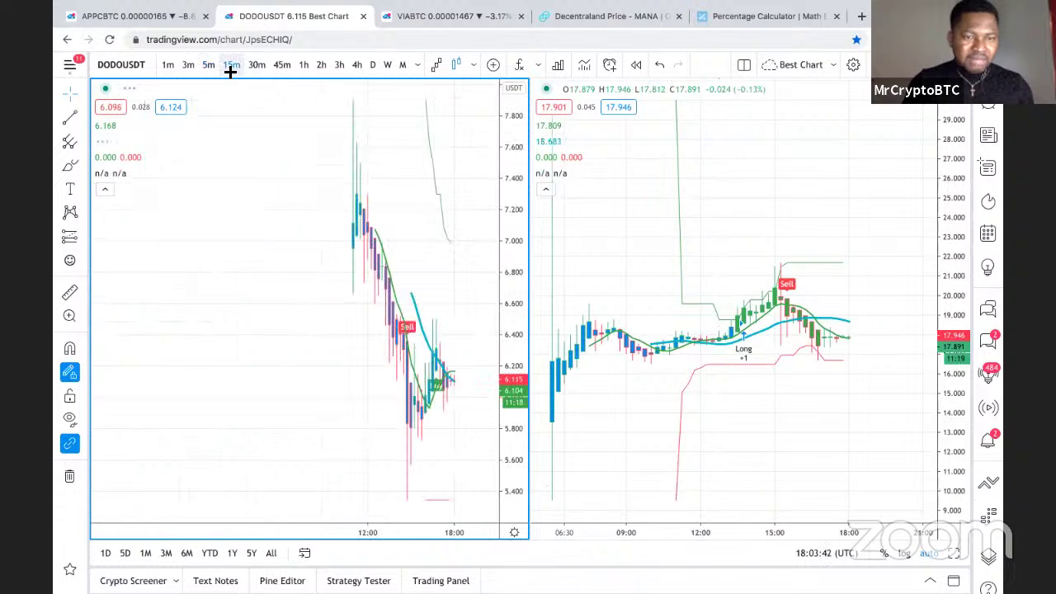
{"action": "scroll", "coordinate": [254, 169], "scroll_direction": "right", "scroll_amount": 5}
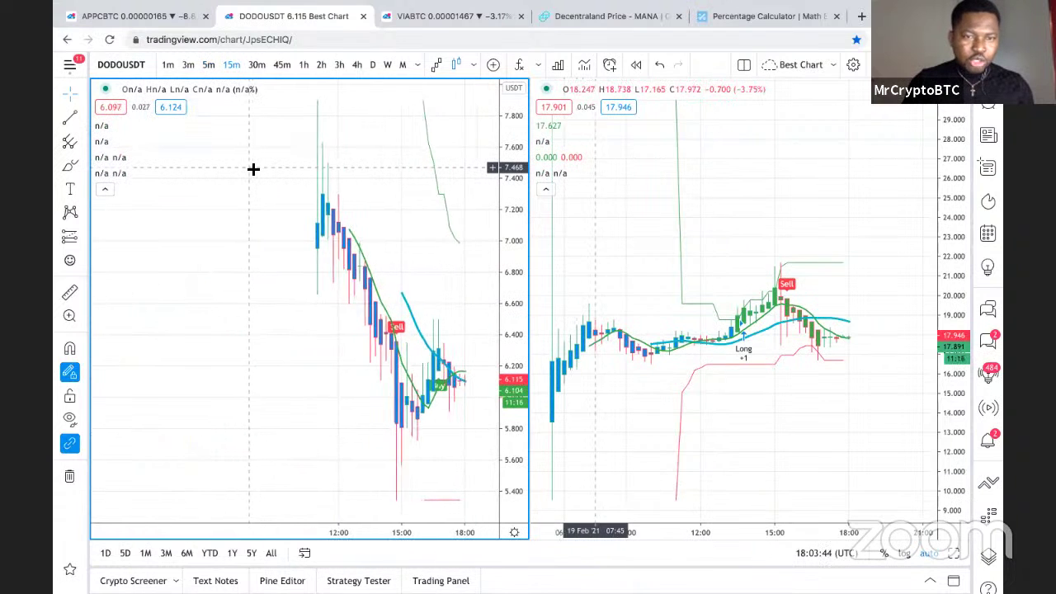
{"action": "scroll", "coordinate": [253, 169], "scroll_direction": "right", "scroll_amount": 3}
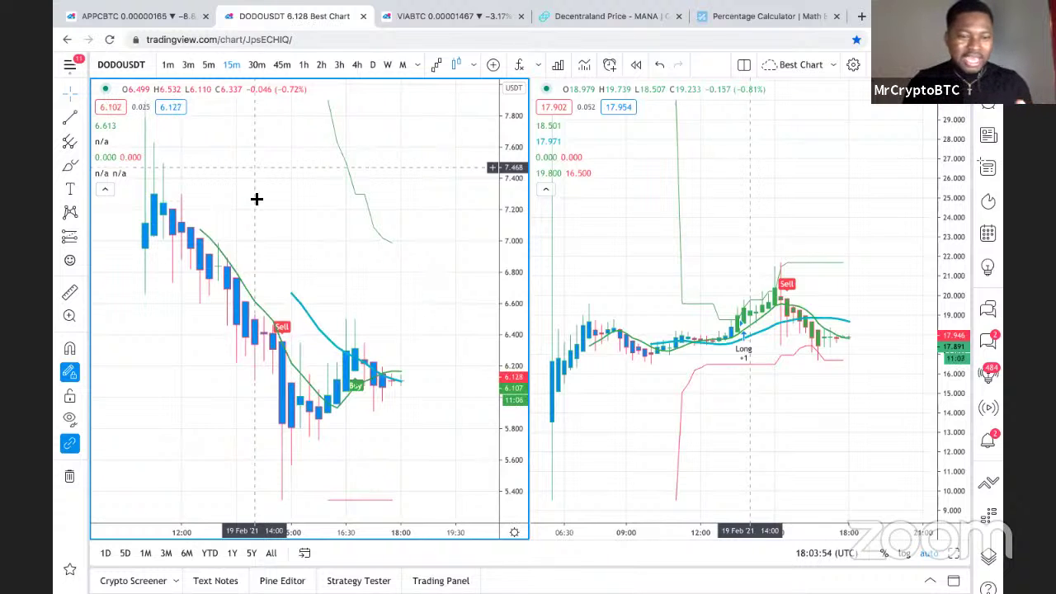
{"action": "mouse_move", "coordinate": [283, 490]}
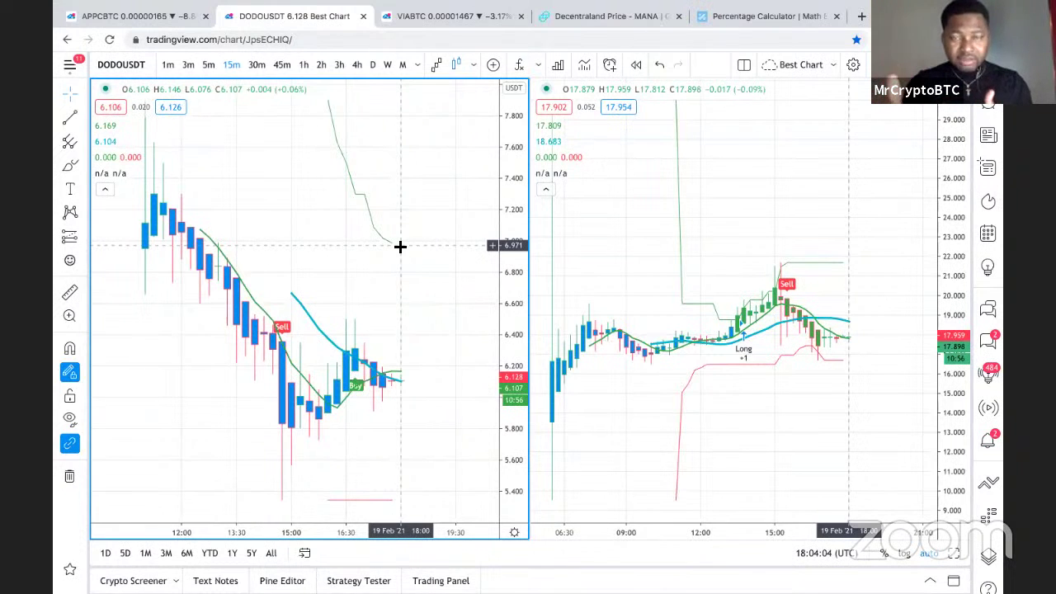
Examine the CAKEUSDT 15-minute chart's latest candles against its moving averages, both close up and over its full history
{"action": "left_click", "coordinate": [695, 276]}
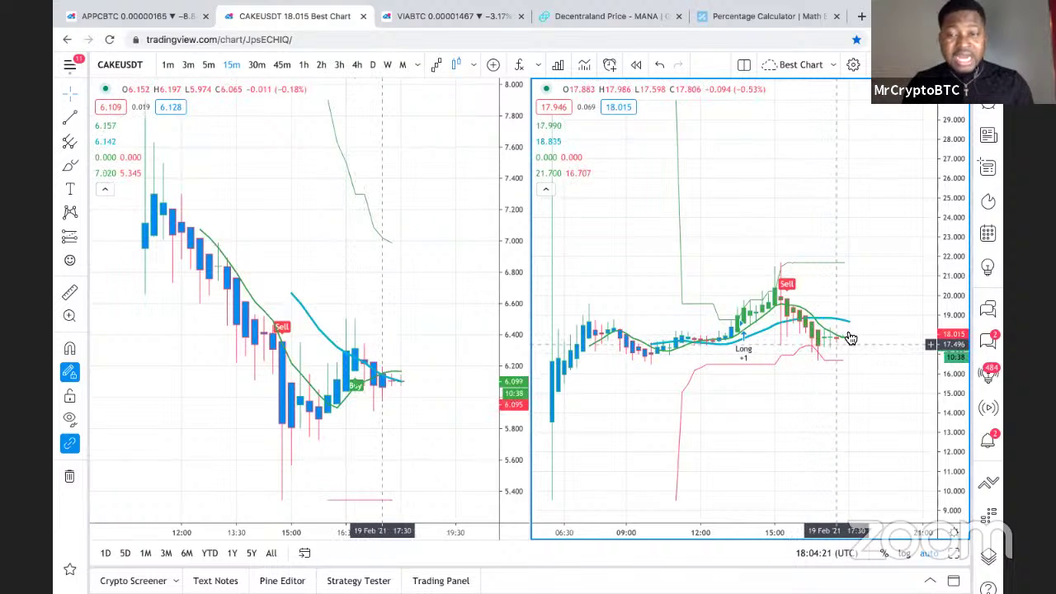
{"action": "scroll", "coordinate": [839, 339], "scroll_direction": "up", "scroll_amount": 3}
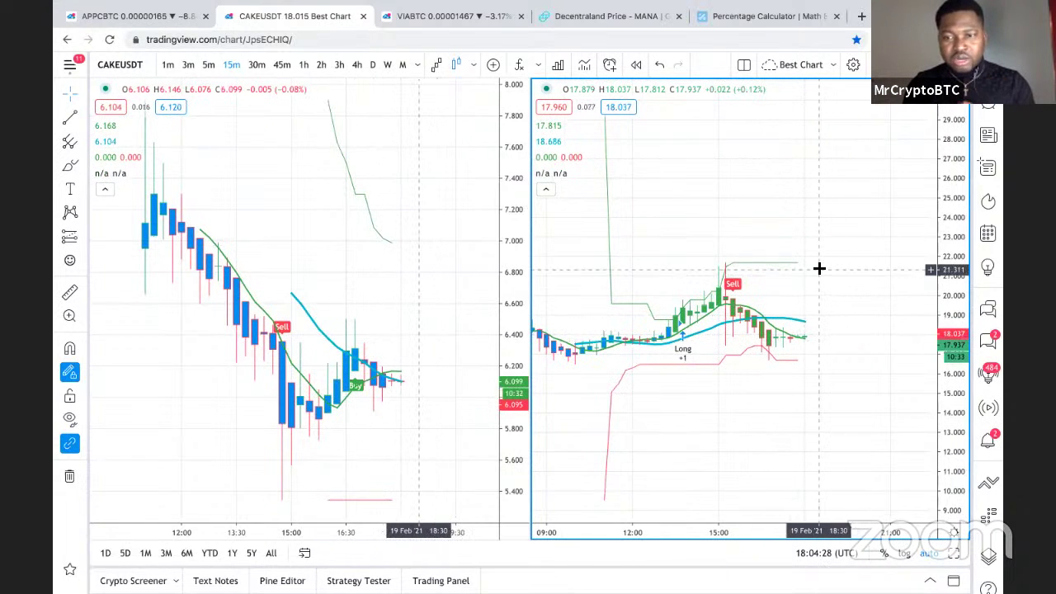
{"action": "scroll", "coordinate": [819, 265], "scroll_direction": "down", "scroll_amount": 2}
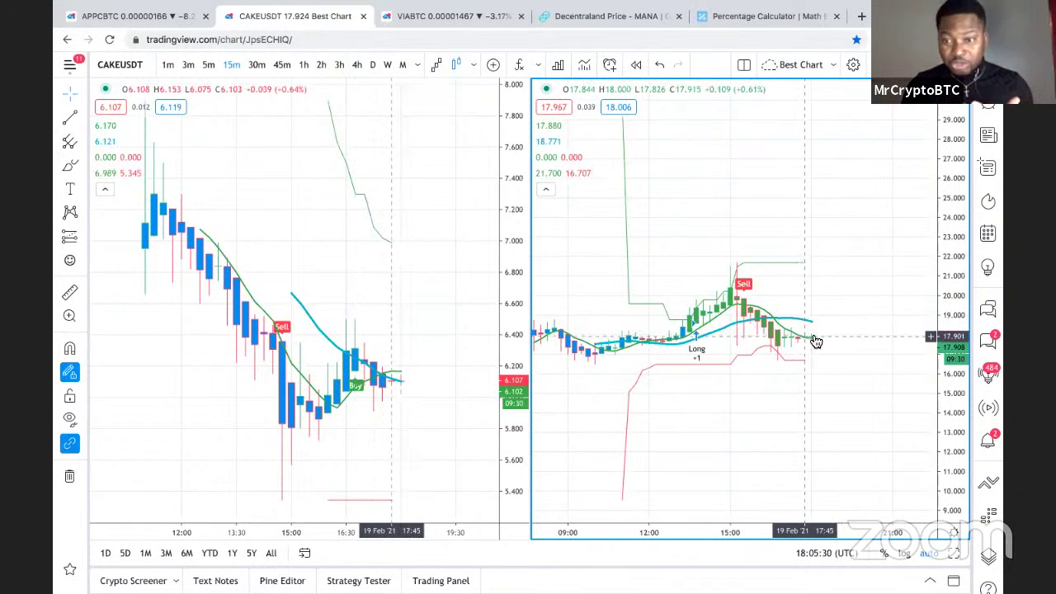
{"action": "scroll", "coordinate": [802, 327], "scroll_direction": "up", "scroll_amount": 3}
{"action": "scroll", "coordinate": [802, 330], "scroll_direction": "up", "scroll_amount": 1}
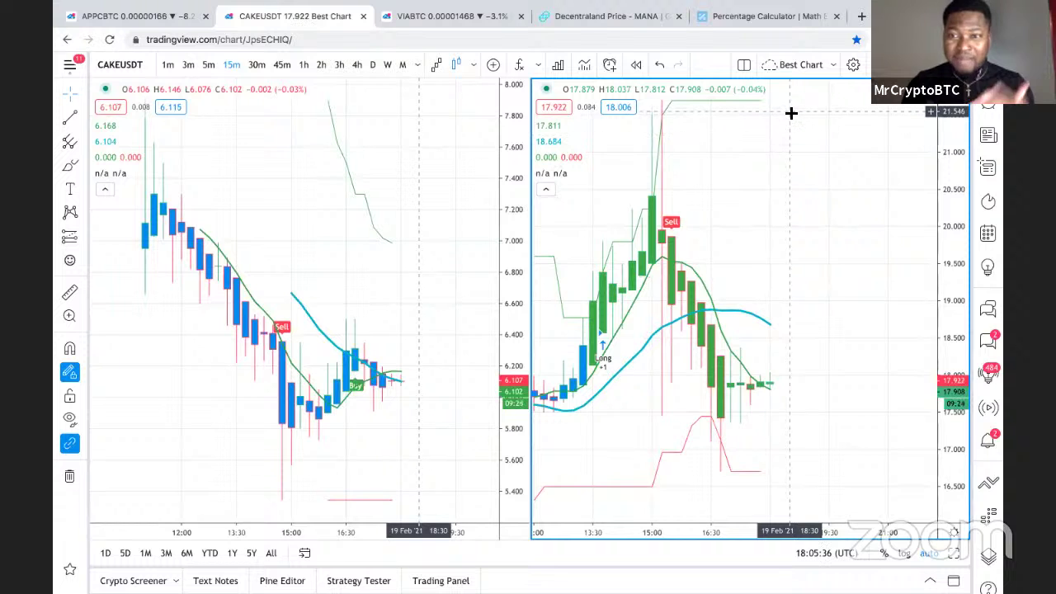
{"action": "scroll", "coordinate": [791, 113], "scroll_direction": "left", "scroll_amount": 1}
{"action": "scroll", "coordinate": [791, 113], "scroll_direction": "down", "scroll_amount": 4}
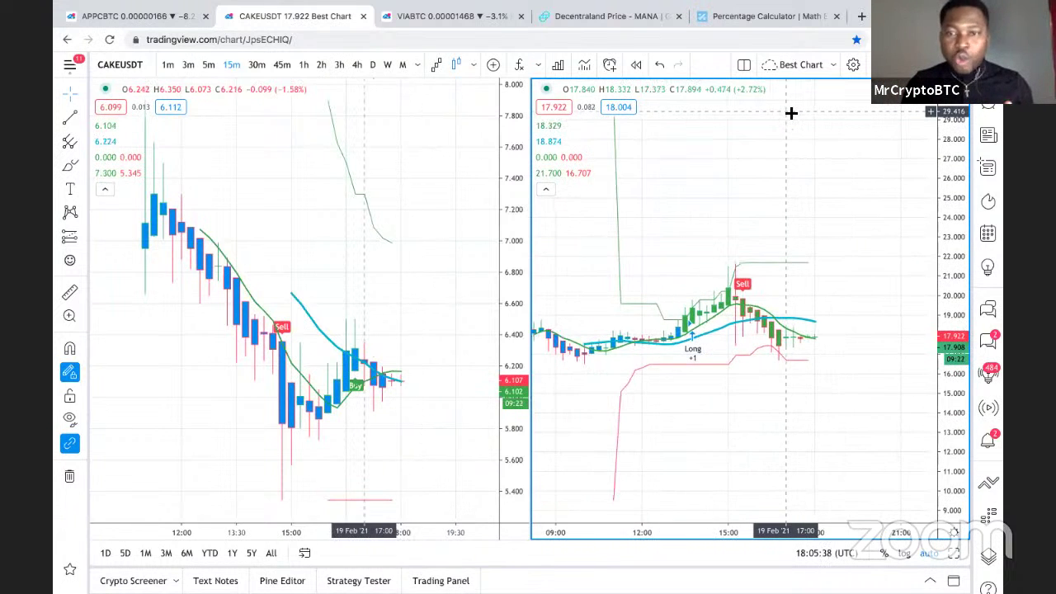
{"action": "scroll", "coordinate": [791, 113], "scroll_direction": "down", "scroll_amount": 4}
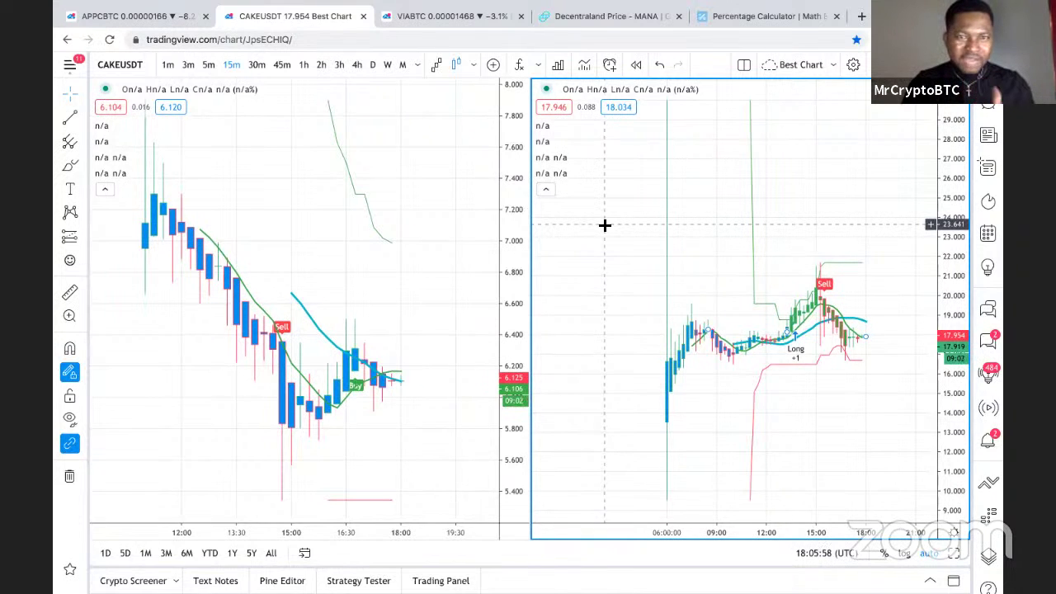
Switch to the MANABTC and VIABTC split-chart page and set the VIABTC chart to the daily interval
{"action": "left_click", "coordinate": [402, 23]}
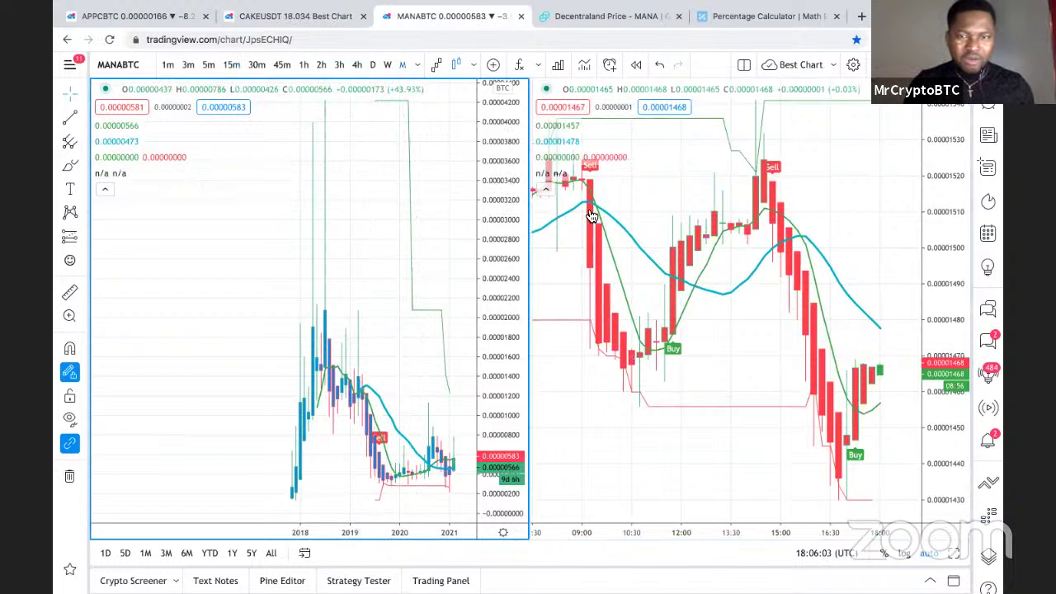
{"action": "left_click_drag", "start_coordinate": [591, 216], "coordinate": [661, 196]}
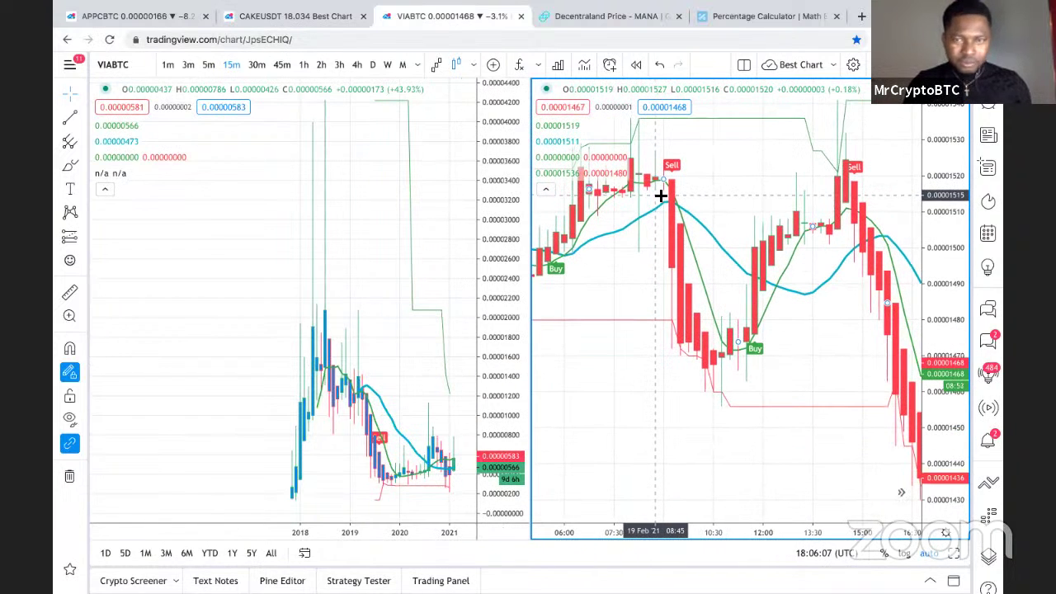
{"action": "left_click_drag", "start_coordinate": [806, 236], "coordinate": [671, 236]}
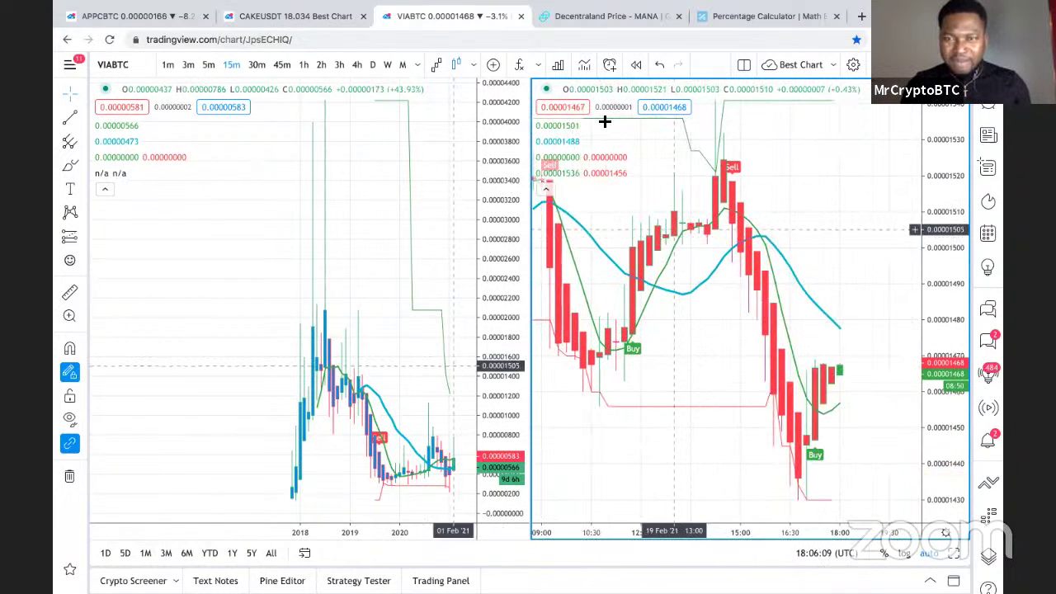
{"action": "left_click", "coordinate": [370, 65]}
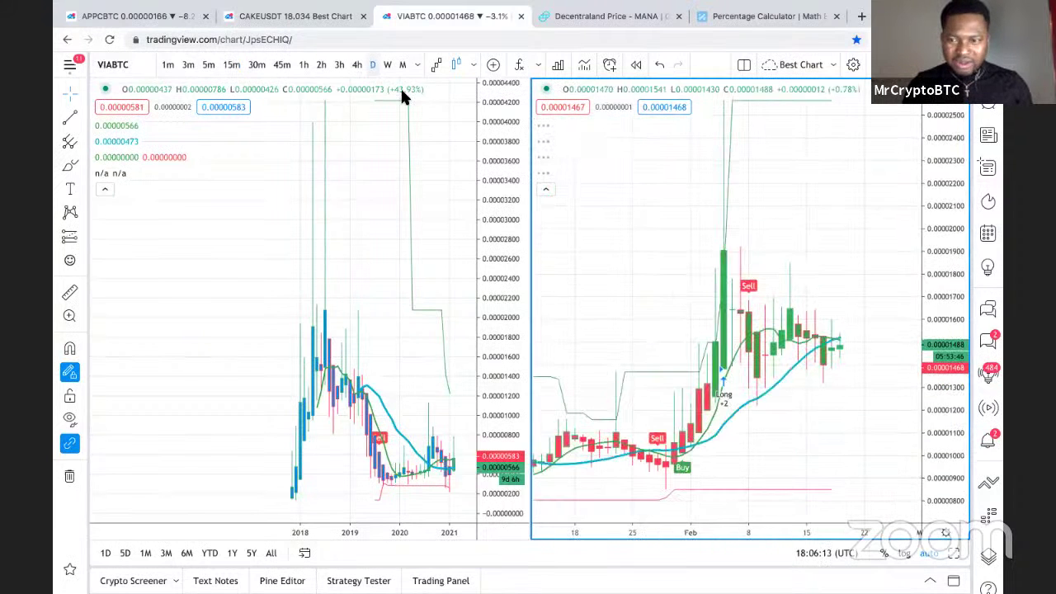
{"action": "scroll", "coordinate": [750, 219], "scroll_direction": "right", "scroll_amount": 3}
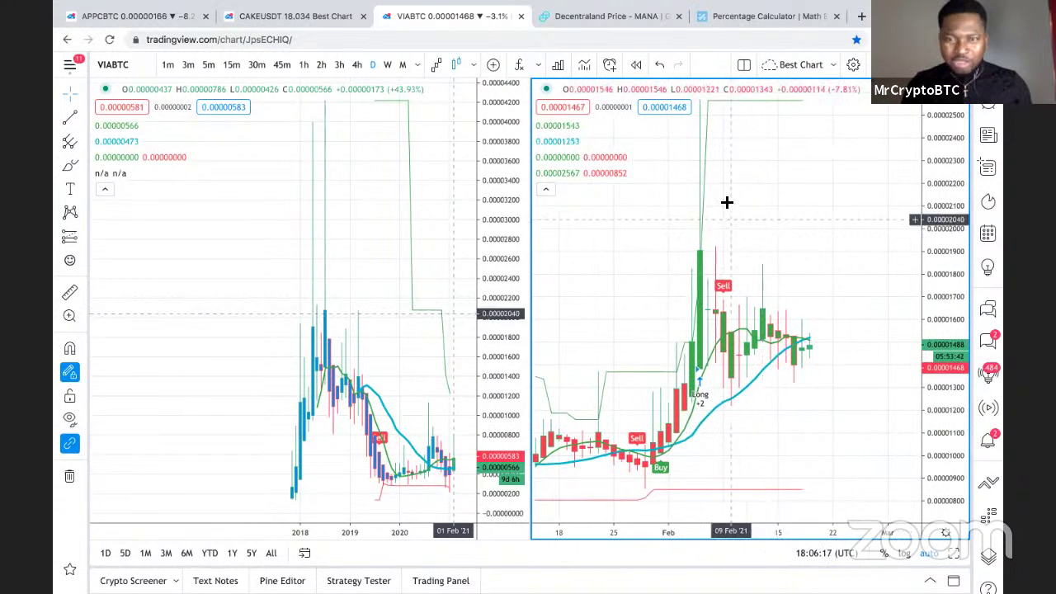
View the VIABTC chart at the monthly interval and at the weekly interval, focusing on its most recent weekly candles
{"action": "left_click", "coordinate": [403, 66]}
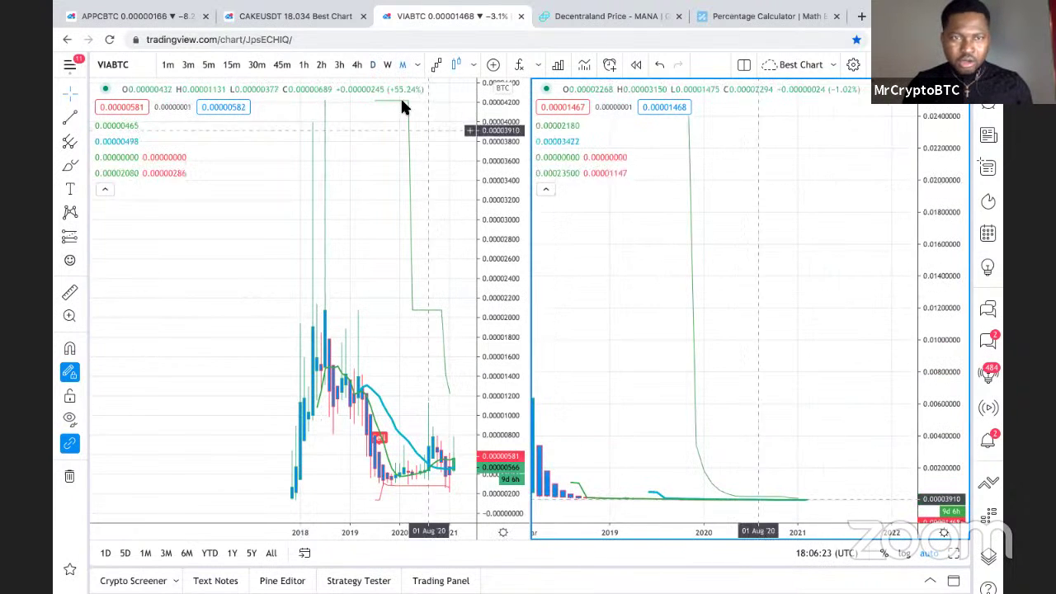
{"action": "left_click", "coordinate": [385, 65]}
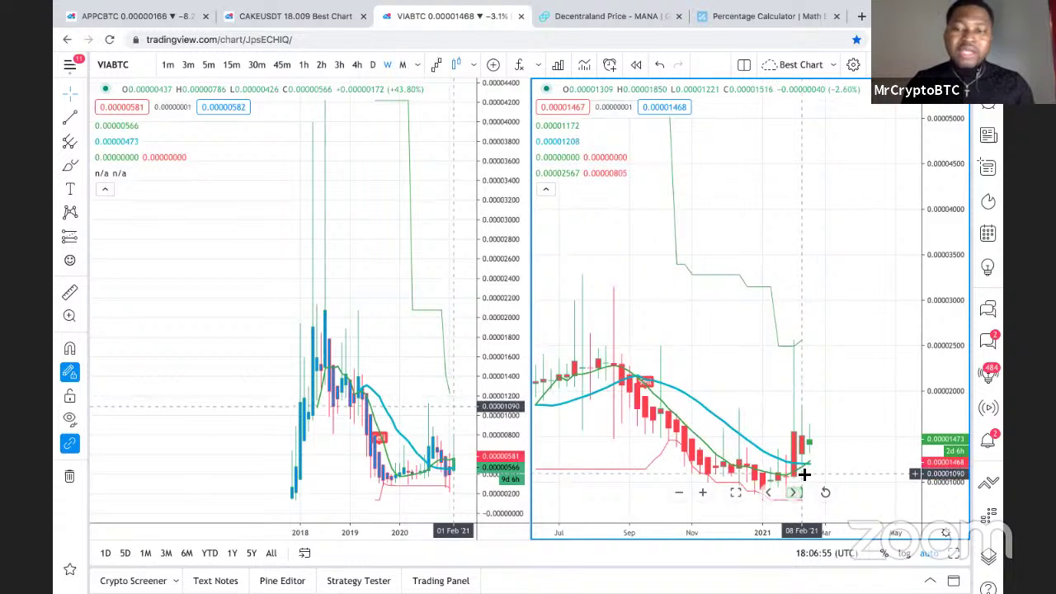
{"action": "scroll", "coordinate": [819, 316], "scroll_direction": "up", "scroll_amount": 3}
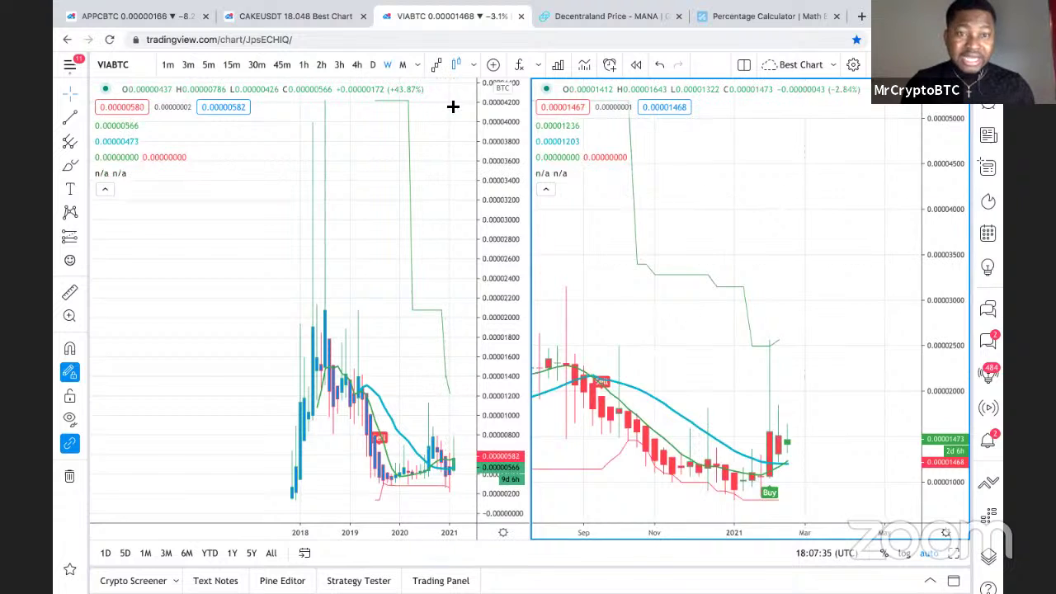
Return the VIABTC chart to the daily interval and enlarge its February candles slightly
{"action": "left_click", "coordinate": [371, 66]}
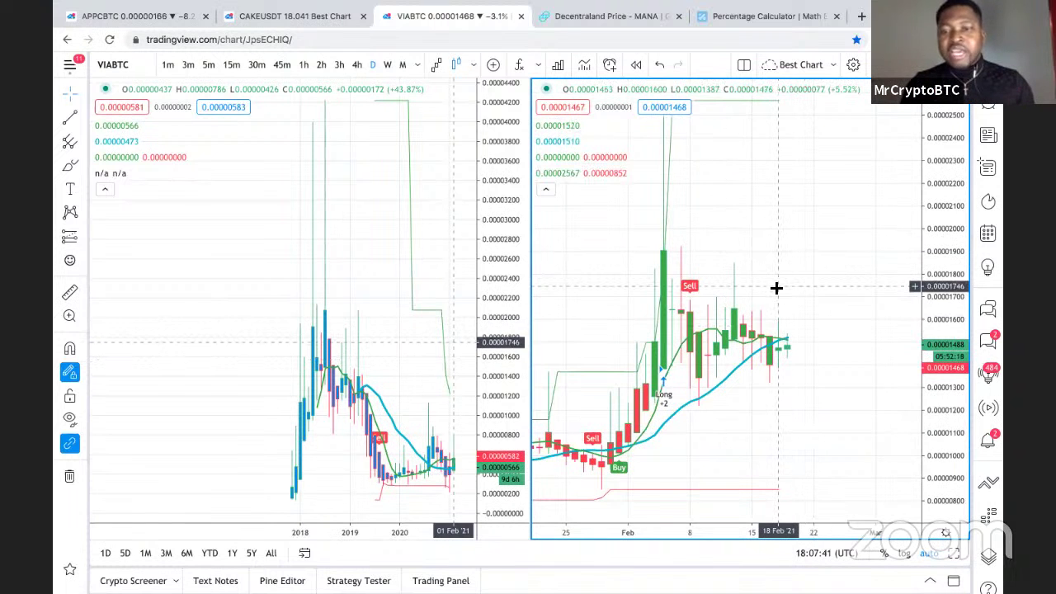
{"action": "scroll", "coordinate": [776, 287], "scroll_direction": "up", "scroll_amount": 1}
{"action": "scroll", "coordinate": [776, 287], "scroll_direction": "up", "scroll_amount": 1}
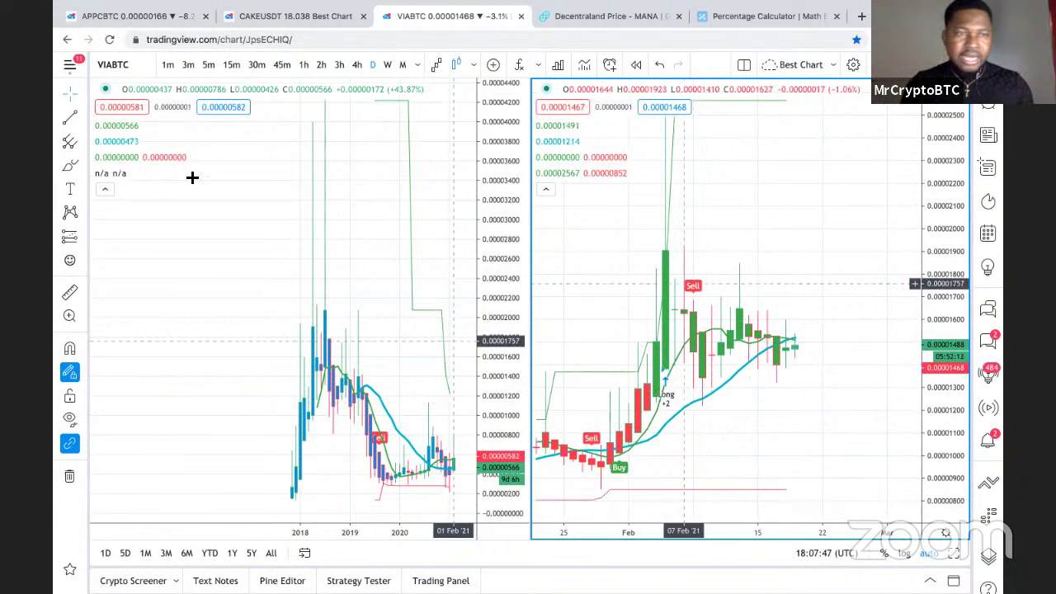
Draw a rising trend line under the VIABTC daily lows, from the 29 January 2021 low to about 0.00001629 in early March
{"action": "left_click", "coordinate": [70, 119]}
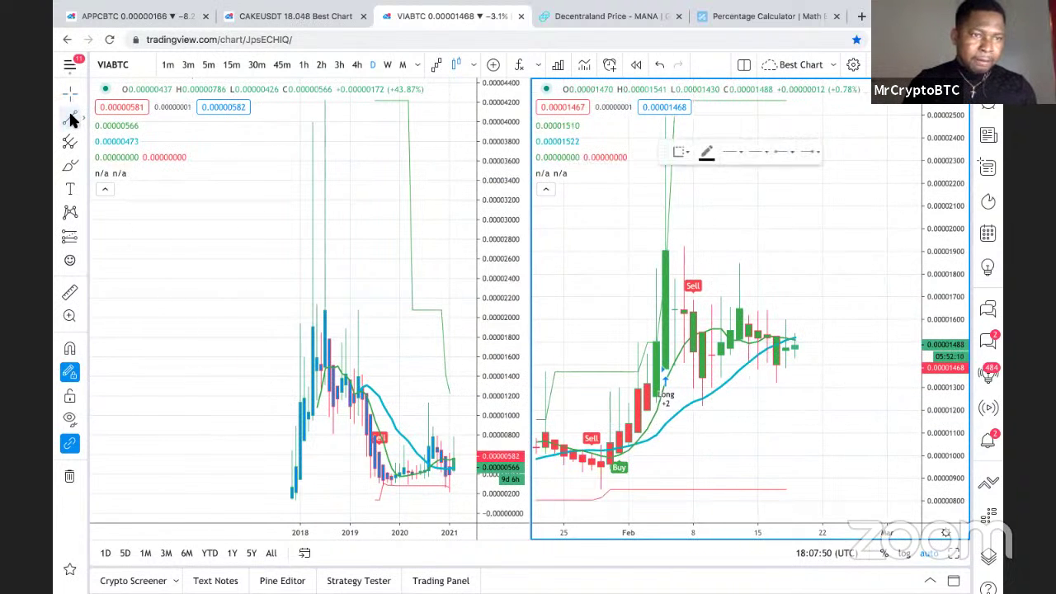
{"action": "left_click", "coordinate": [601, 489]}
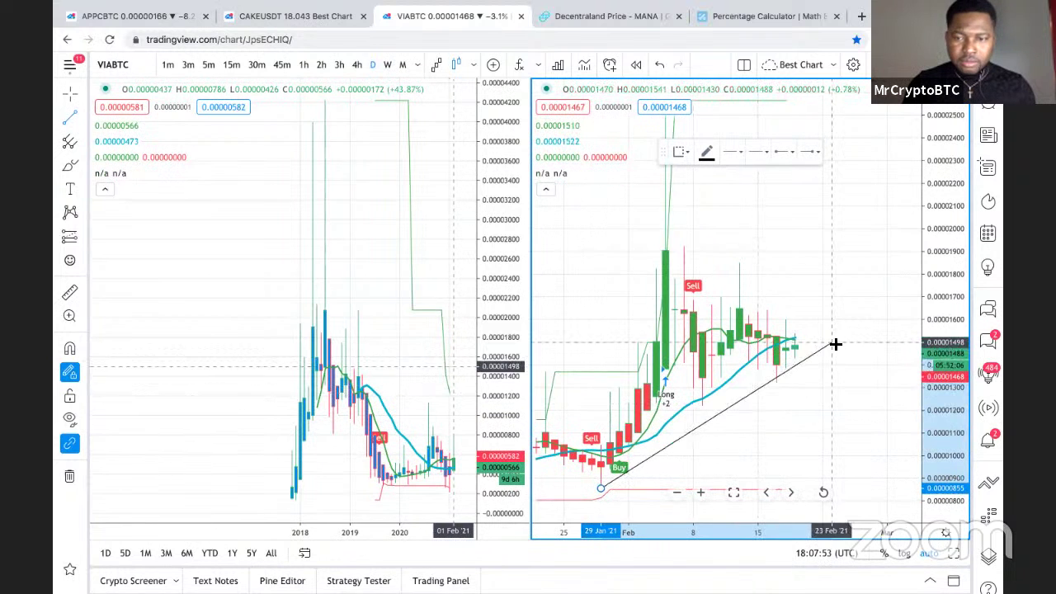
{"action": "left_click", "coordinate": [895, 313]}
{"action": "left_click", "coordinate": [895, 323]}
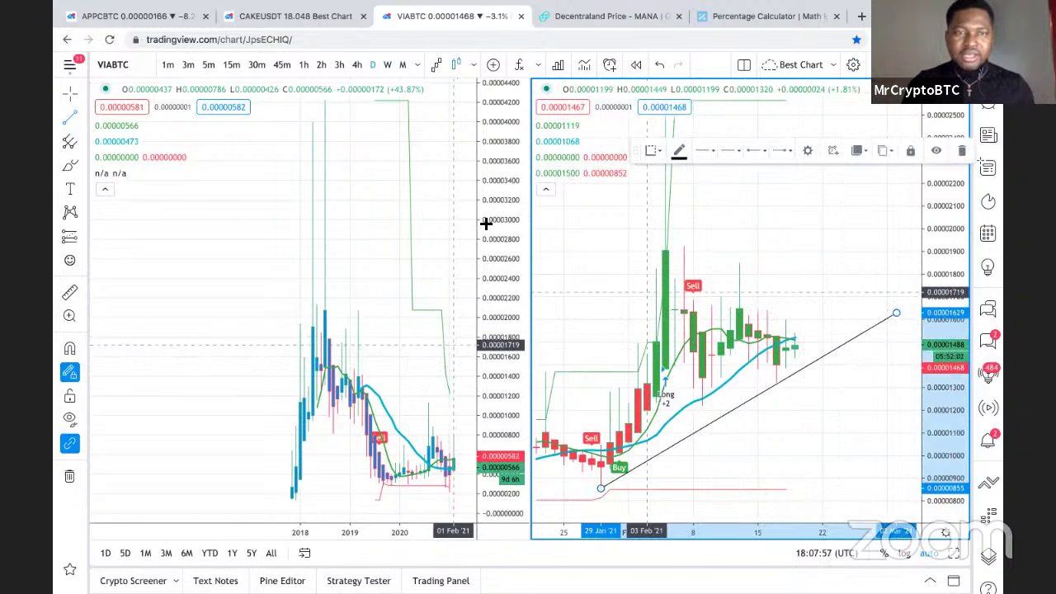
{"action": "left_click", "coordinate": [70, 97]}
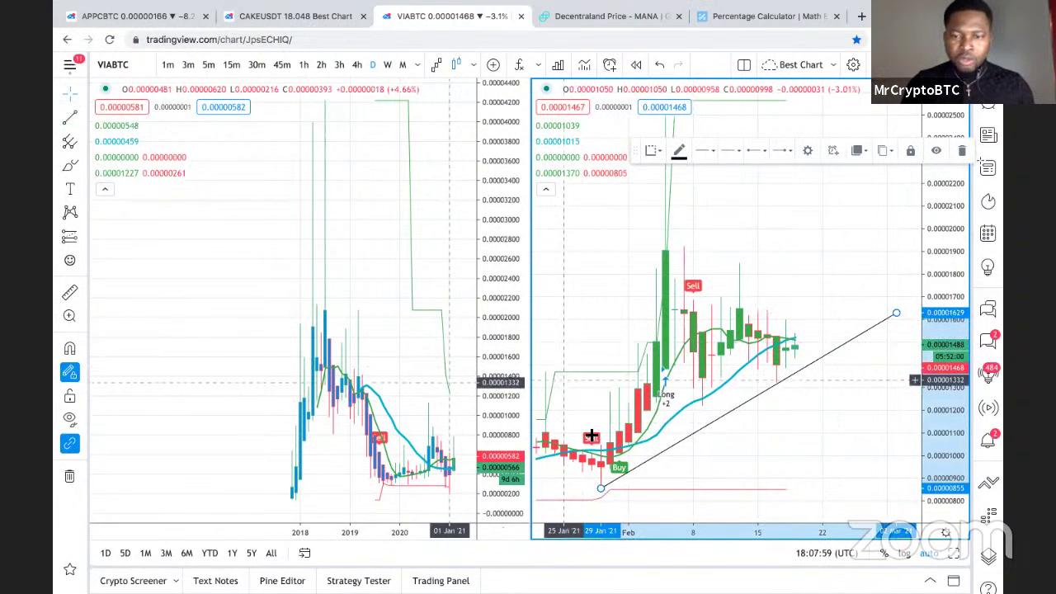
{"action": "left_click", "coordinate": [582, 483]}
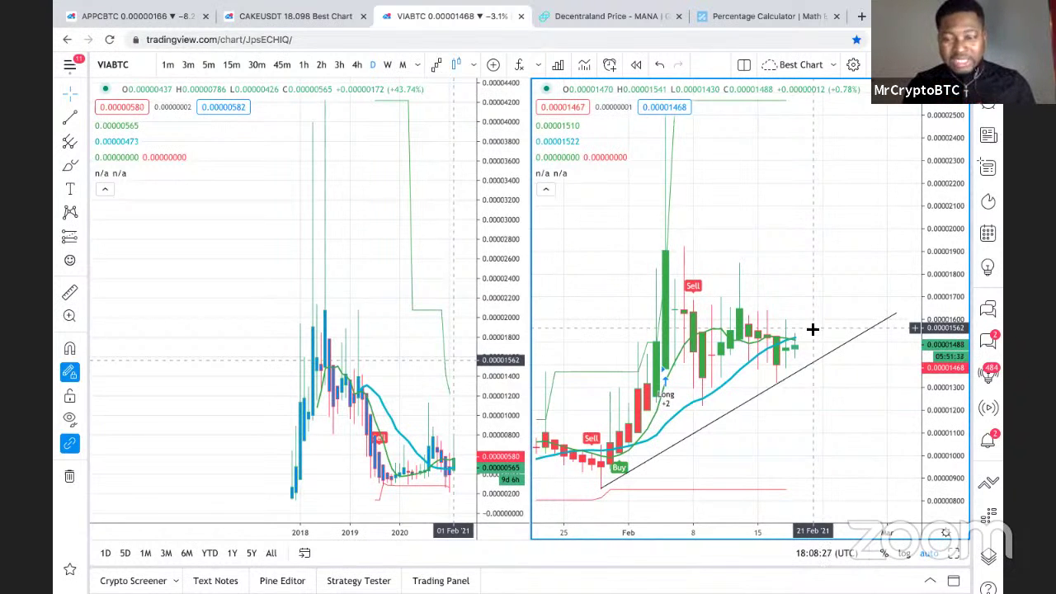
Compare the latest VIABTC daily candles with the rising trend line, and switch that chart to the monthly interval
{"action": "scroll", "coordinate": [813, 329], "scroll_direction": "down", "scroll_amount": 2}
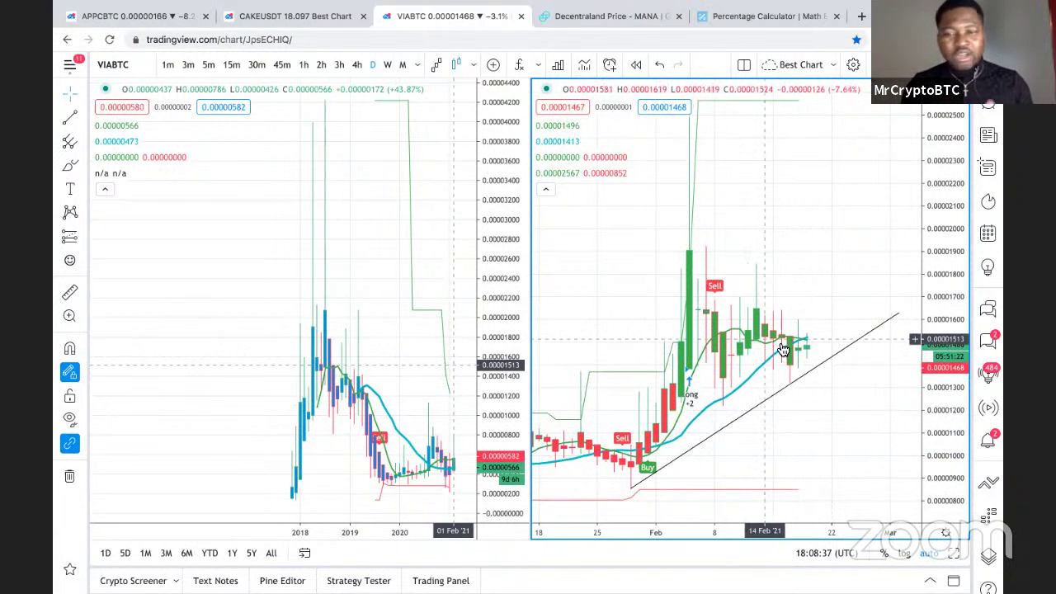
{"action": "left_click_drag", "start_coordinate": [807, 372], "coordinate": [766, 372]}
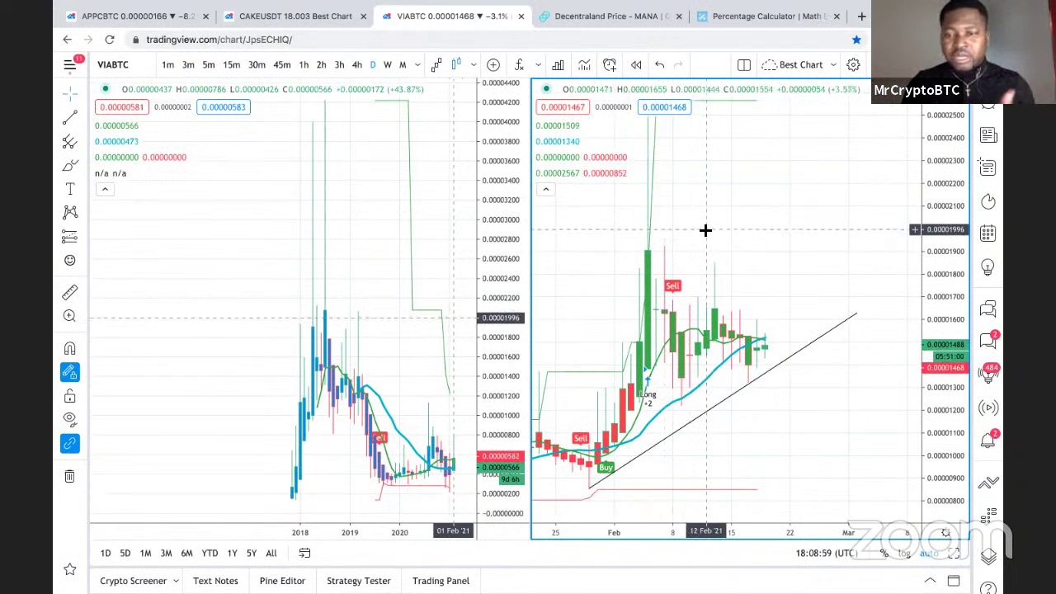
{"action": "scroll", "coordinate": [703, 238], "scroll_direction": "up", "scroll_amount": 3}
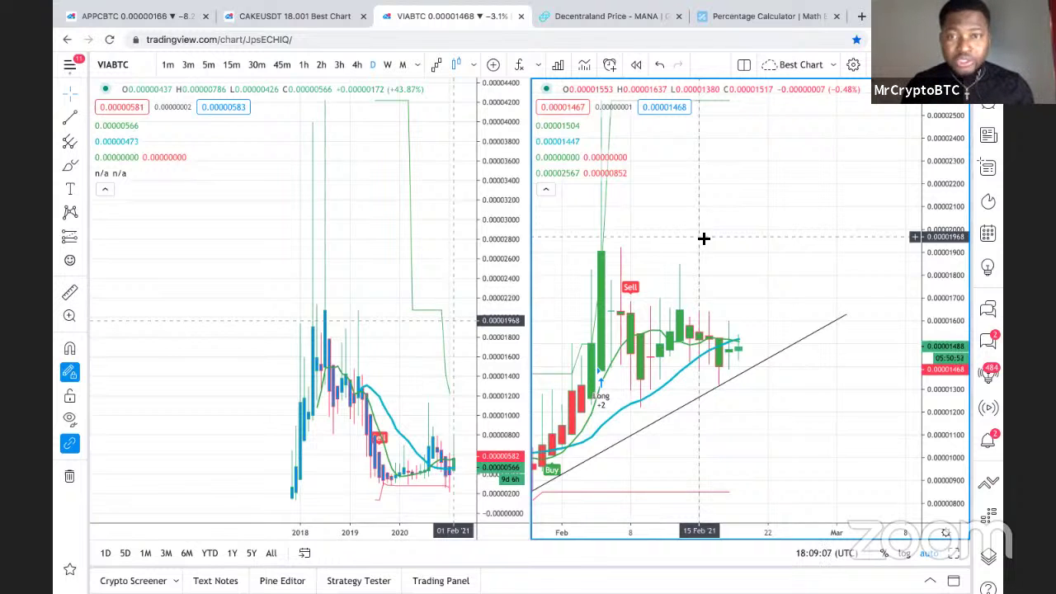
{"action": "left_click", "coordinate": [402, 64]}
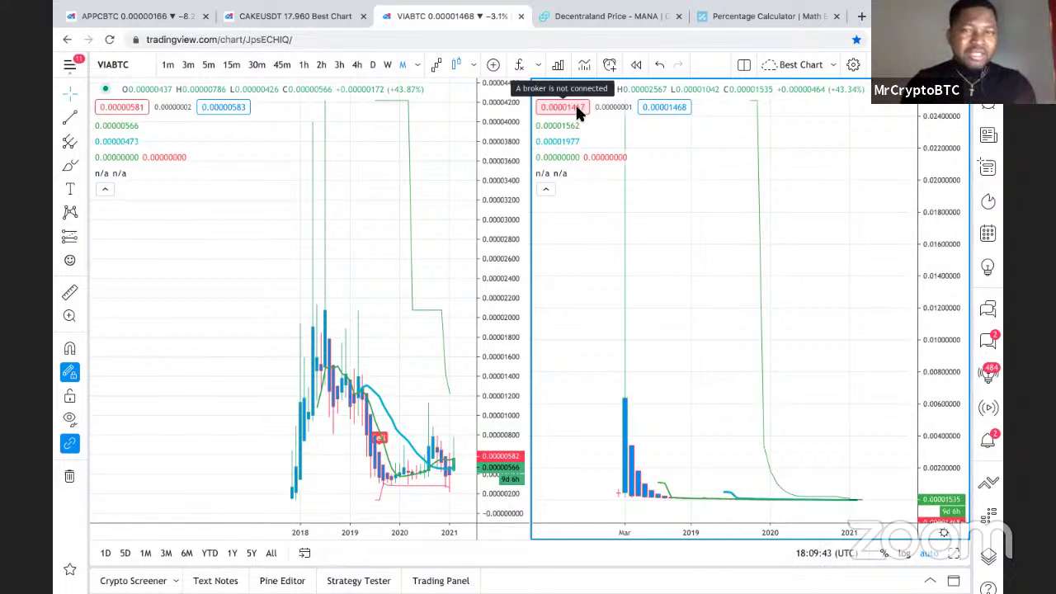
Load the Binance MANABTC pair on the APPCBTC chart page
{"action": "left_click", "coordinate": [162, 16]}
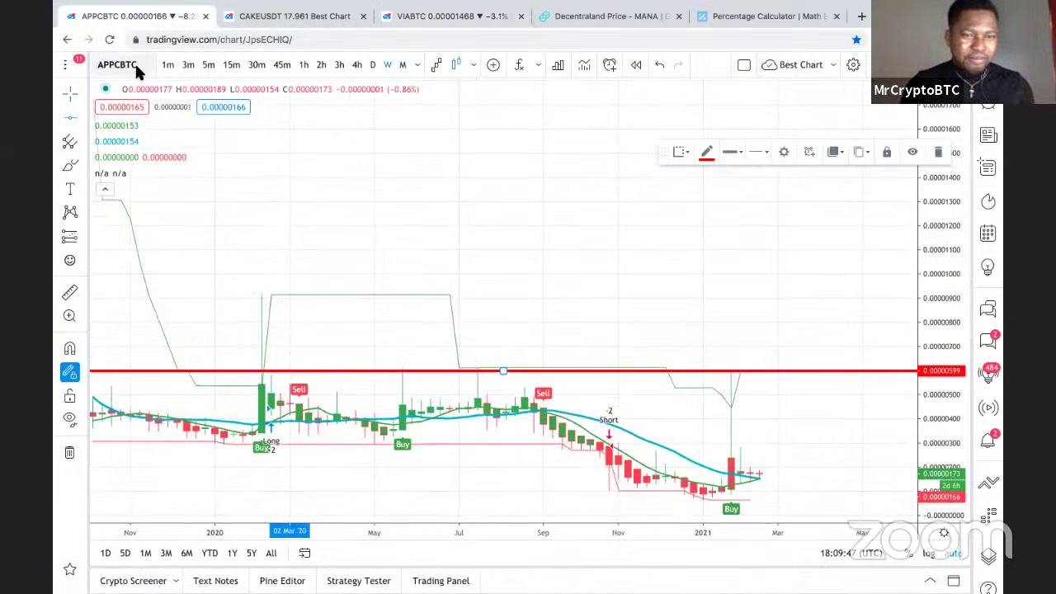
{"action": "left_click", "coordinate": [134, 62]}
{"action": "type", "text": "MANA"}
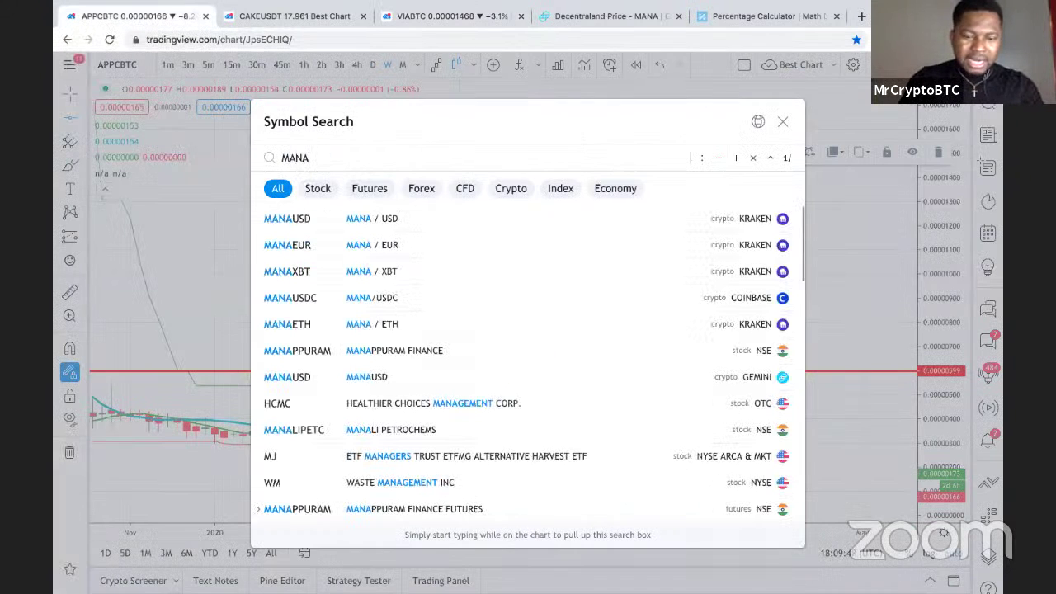
{"action": "type", "text": "BTC"}
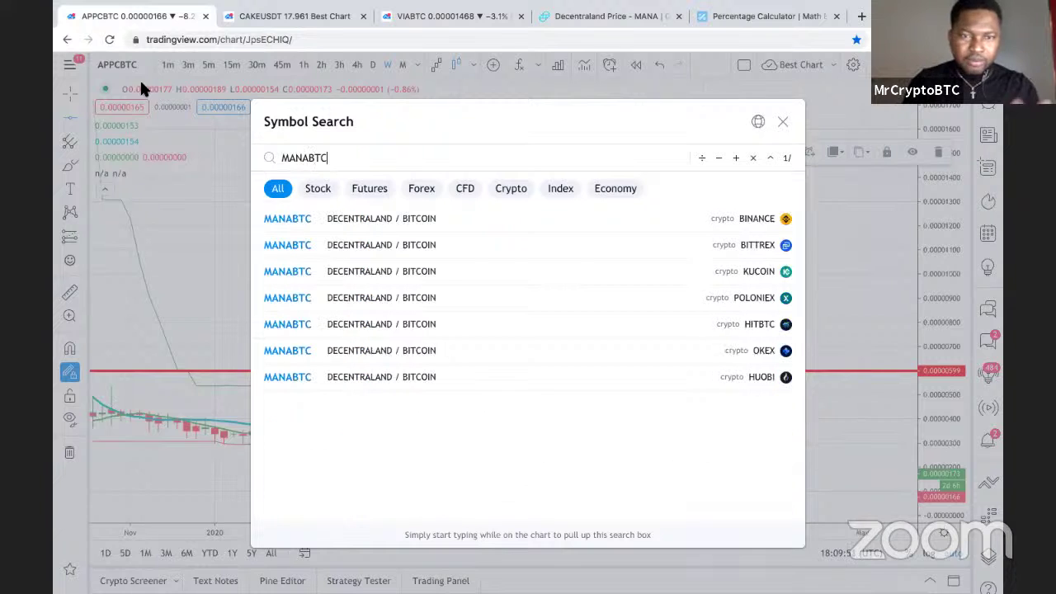
{"action": "left_click", "coordinate": [312, 214]}
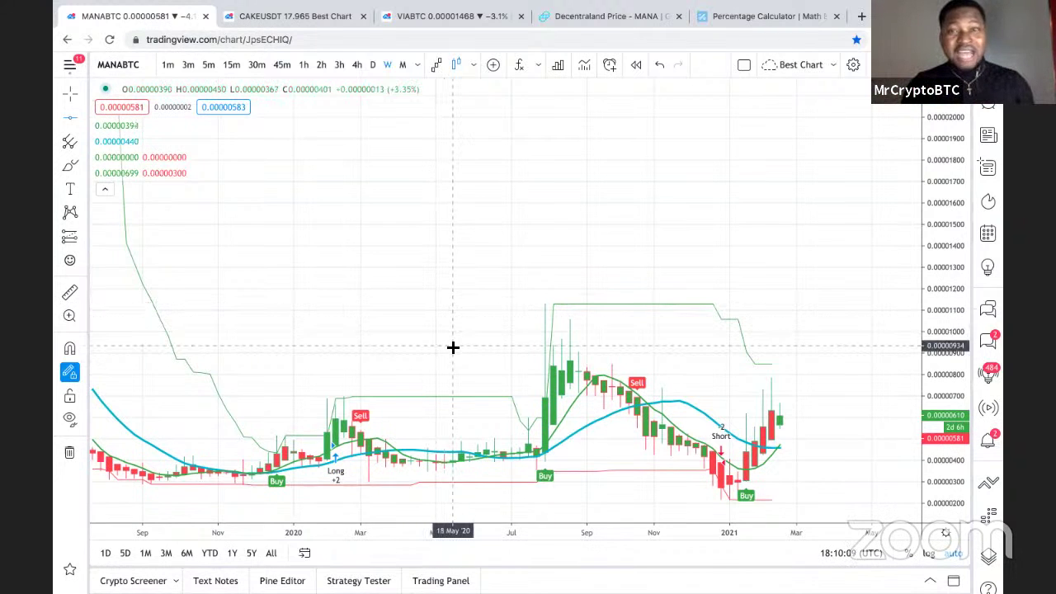
Examine the MANABTC weekly chart's full price history, from its first candles before 2018 to the latest ones
{"action": "scroll", "coordinate": [453, 347], "scroll_direction": "down", "scroll_amount": 2}
{"action": "scroll", "coordinate": [453, 346], "scroll_direction": "down", "scroll_amount": 5}
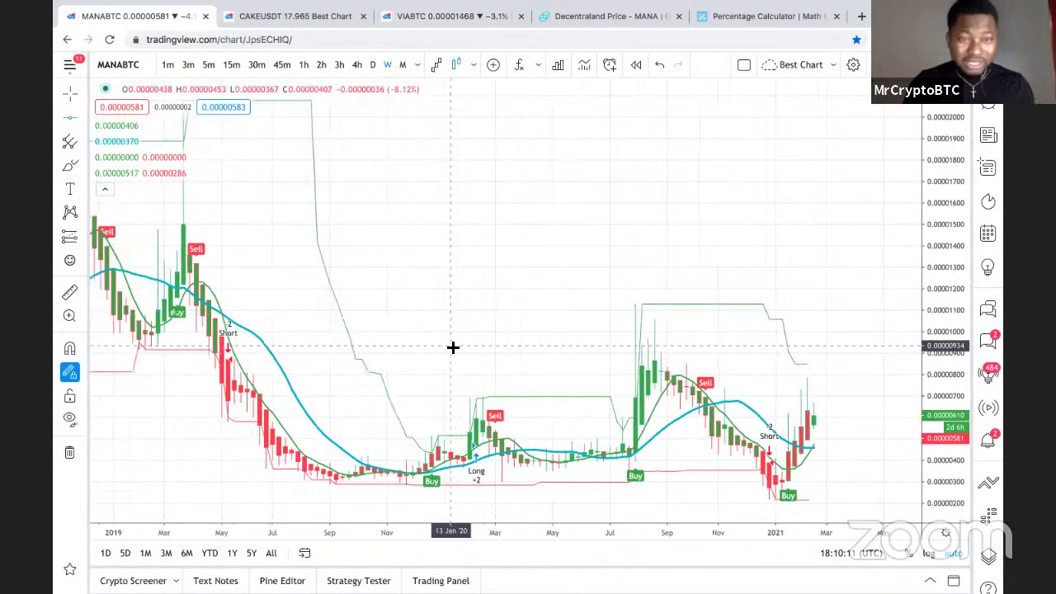
{"action": "scroll", "coordinate": [416, 351], "scroll_direction": "down", "scroll_amount": 2}
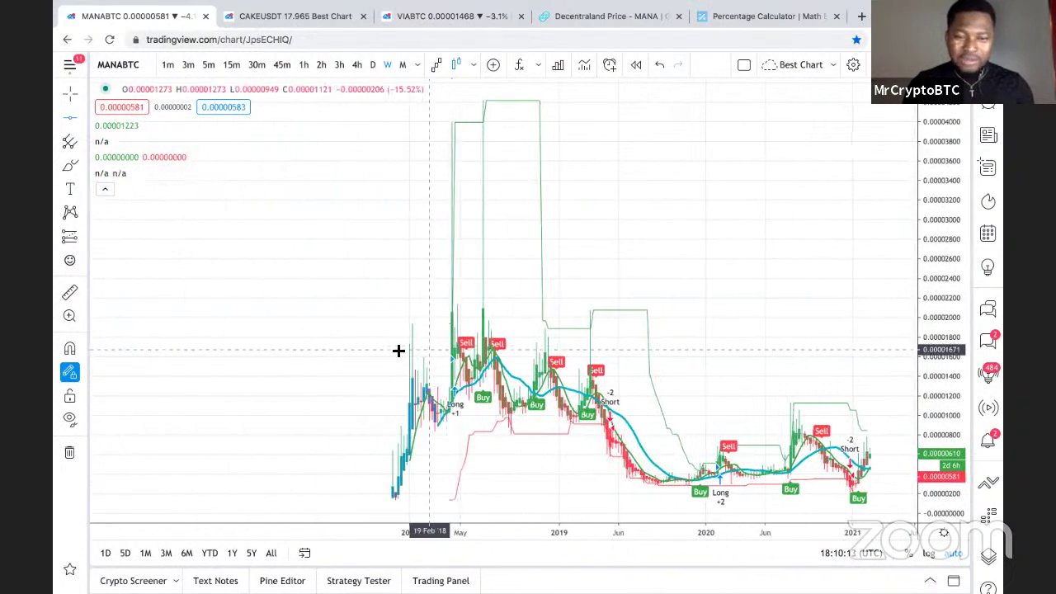
{"action": "left_click_drag", "start_coordinate": [395, 351], "coordinate": [371, 426]}
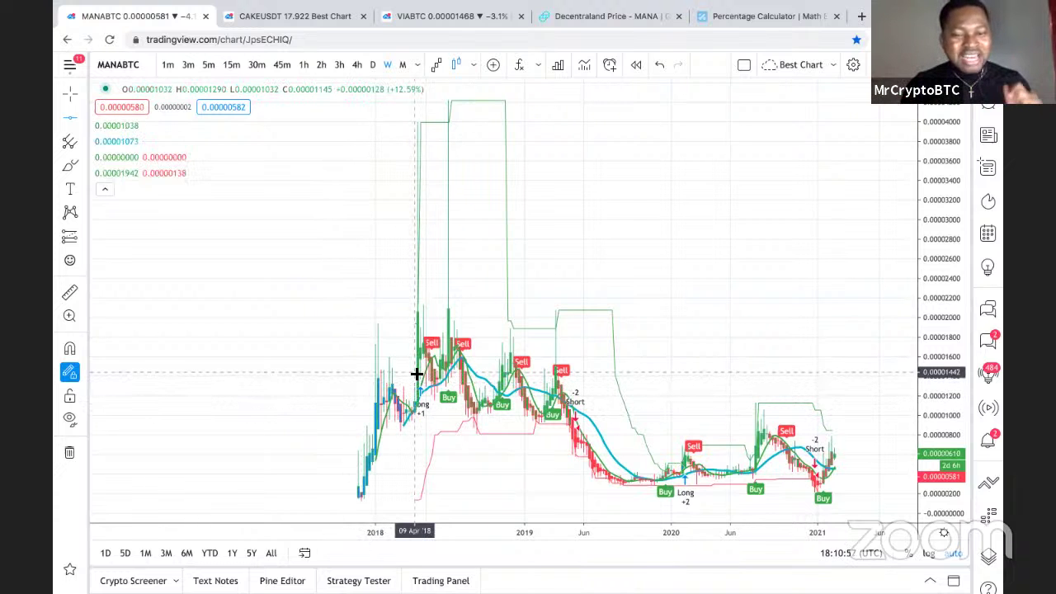
{"action": "scroll", "coordinate": [300, 321], "scroll_direction": "up", "scroll_amount": 3}
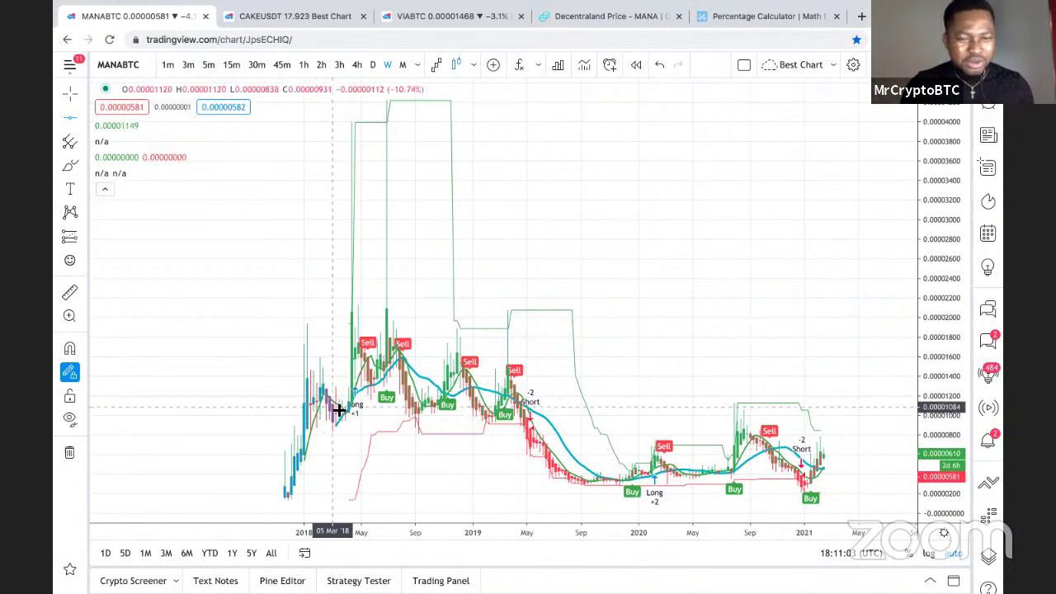
{"action": "scroll", "coordinate": [470, 270], "scroll_direction": "up", "scroll_amount": 2}
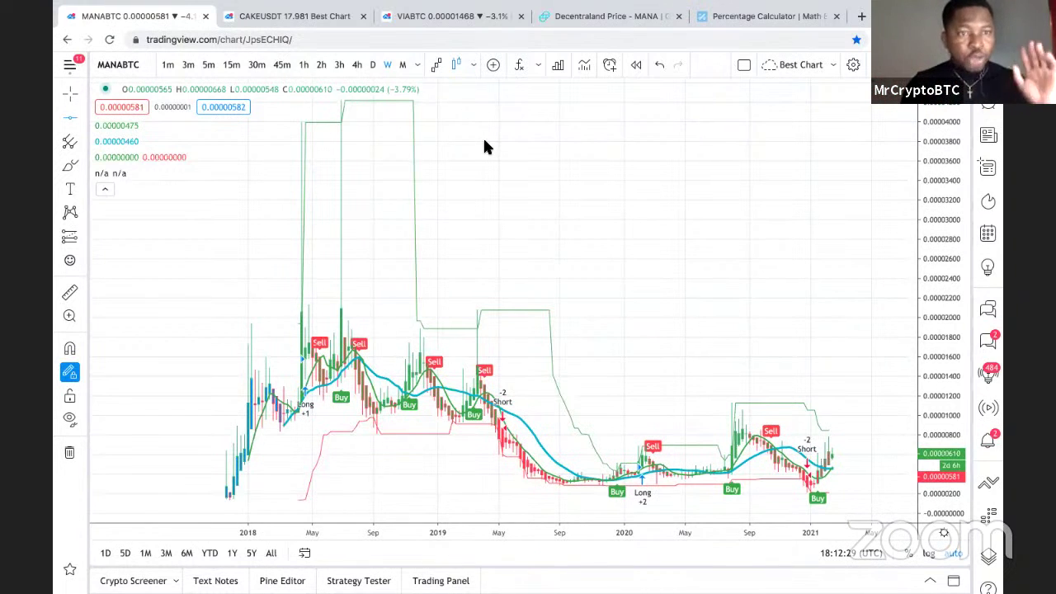
Place a red horizontal line at about 0.000037 on the MANABTC weekly chart, across the tall mid-2018 wick
{"action": "scroll", "coordinate": [492, 212], "scroll_direction": "down", "scroll_amount": 3}
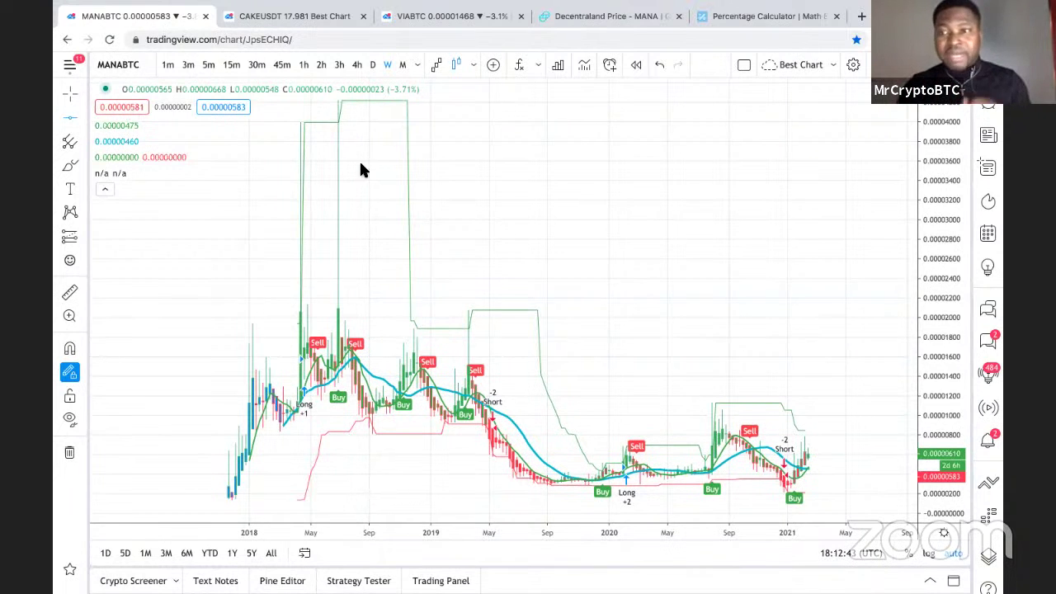
{"action": "scroll", "coordinate": [492, 188], "scroll_direction": "down", "scroll_amount": 3}
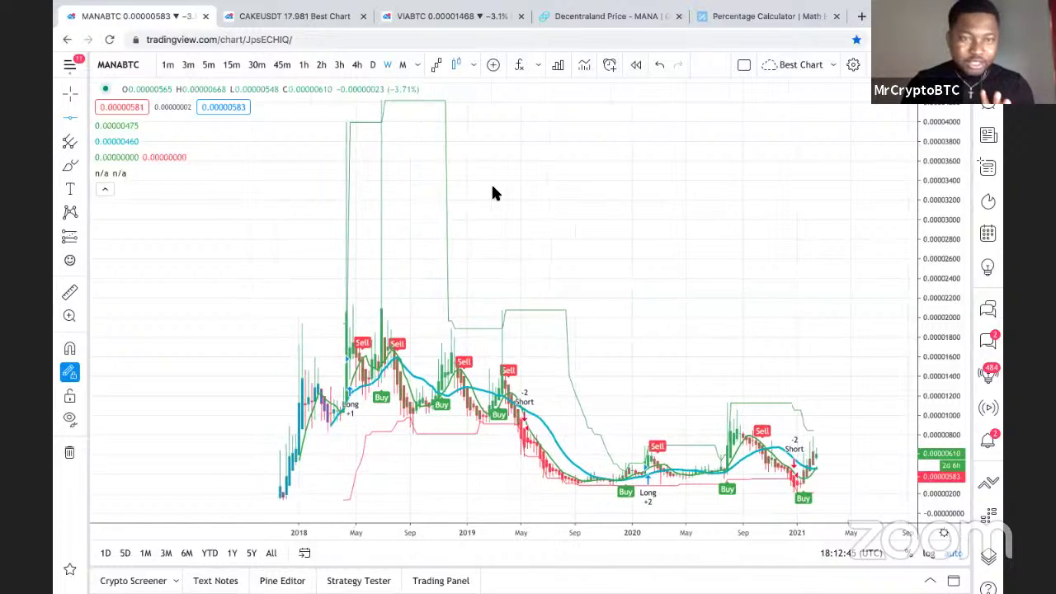
{"action": "left_click", "coordinate": [394, 151]}
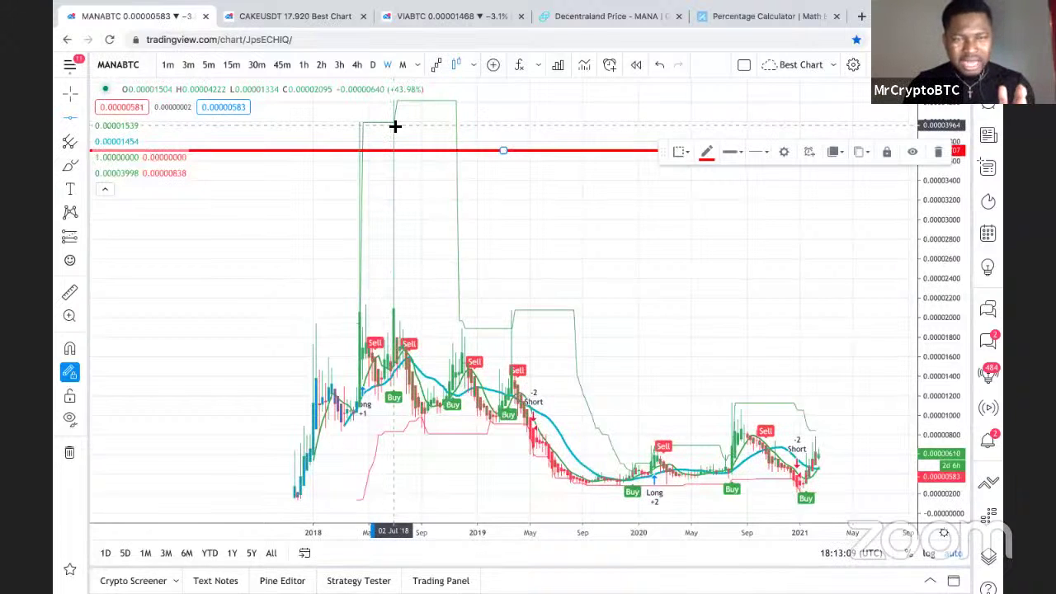
Switch to the Percentage Calculator page and calculate what percentage 4220 is of 583
{"action": "left_click", "coordinate": [747, 16]}
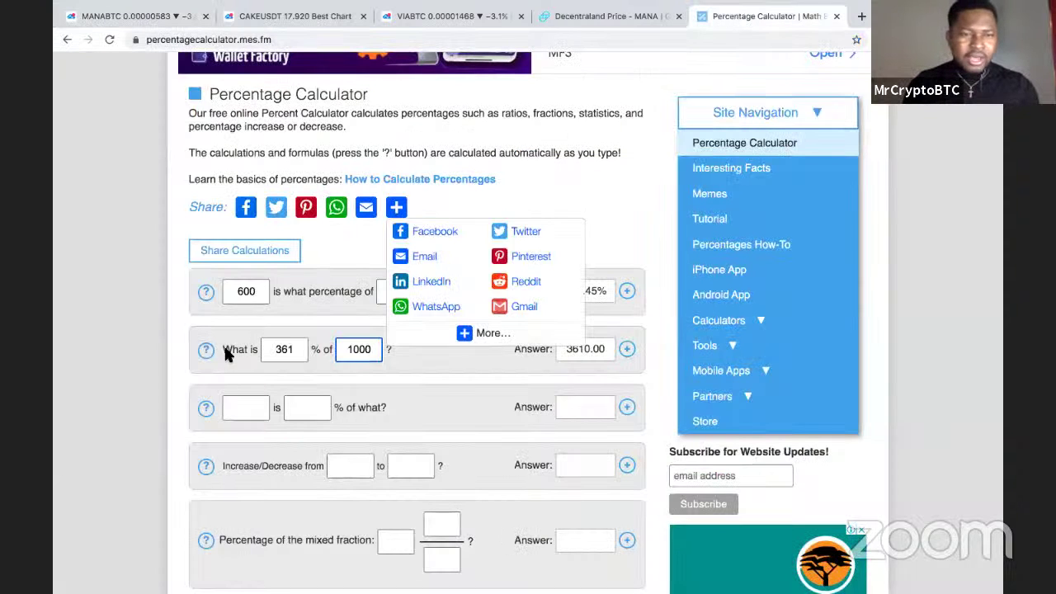
{"action": "double_click", "coordinate": [245, 290]}
{"action": "type", "text": "4220"}
{"action": "left_click_drag", "start_coordinate": [409, 295], "coordinate": [384, 291]}
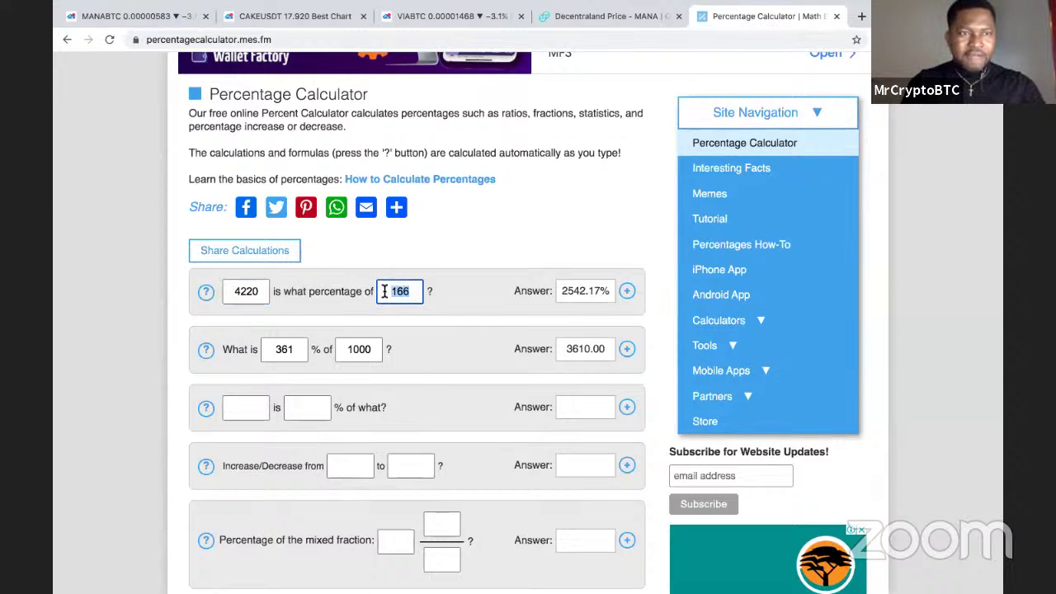
{"action": "type", "text": "582"}
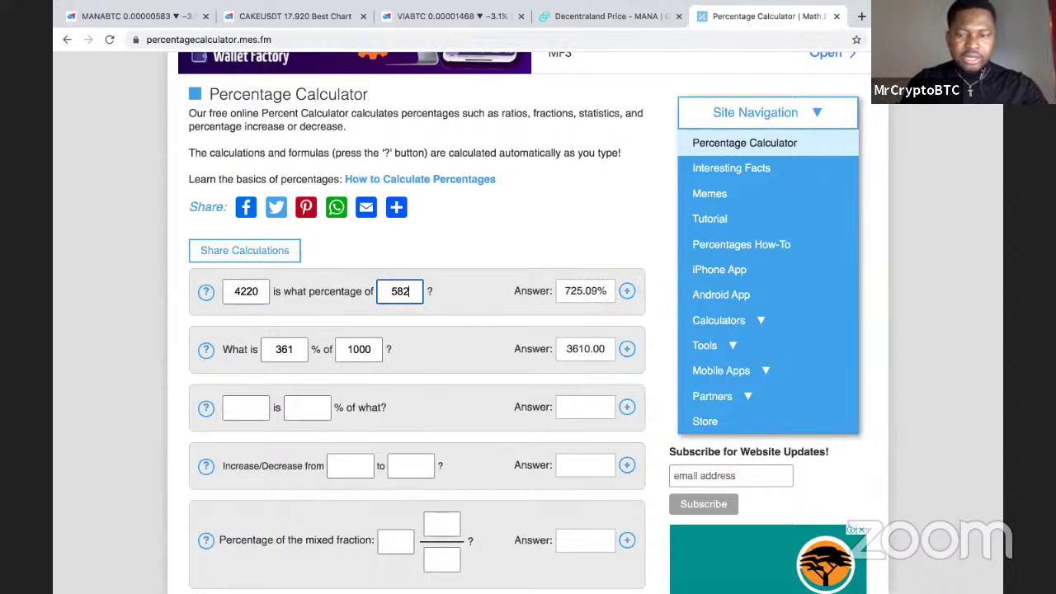
{"action": "key", "text": "BackSpace"}
{"action": "type", "text": "3"}
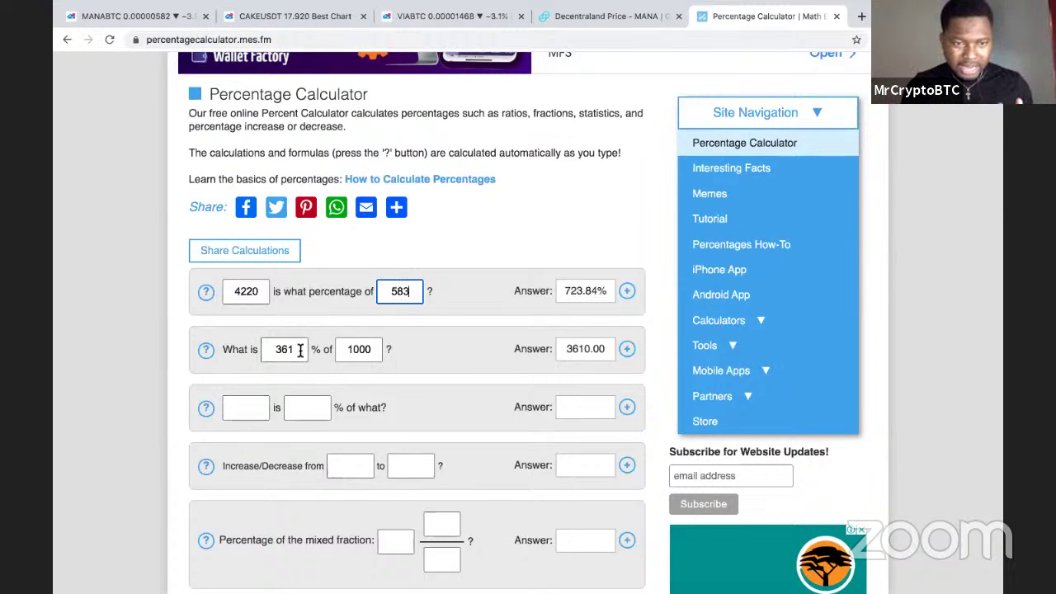
Calculate 723% of 150000 in the second percentage calculation
{"action": "left_click_drag", "start_coordinate": [291, 351], "coordinate": [236, 345]}
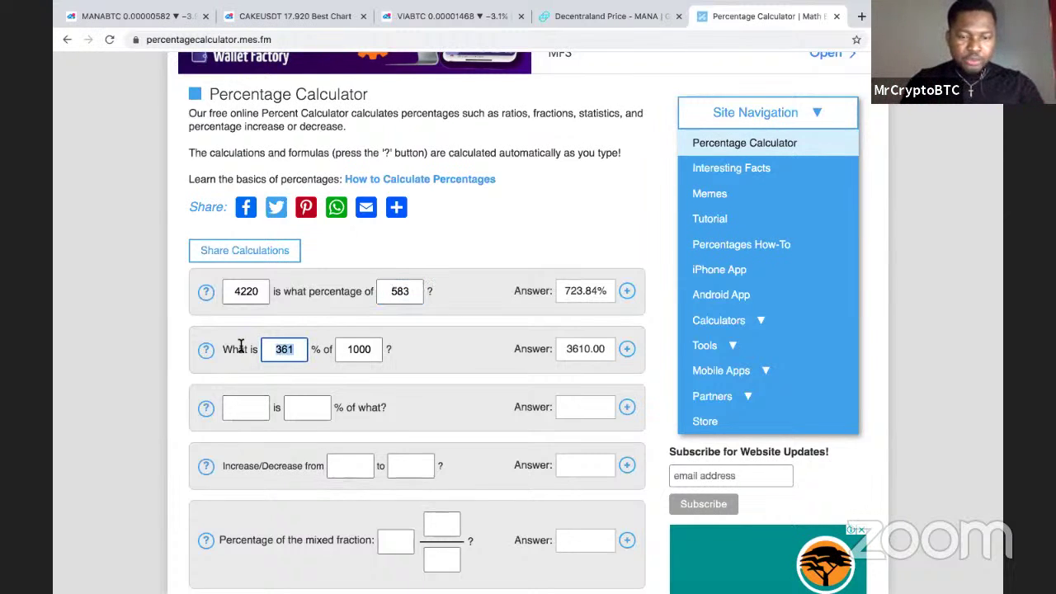
{"action": "type", "text": "723"}
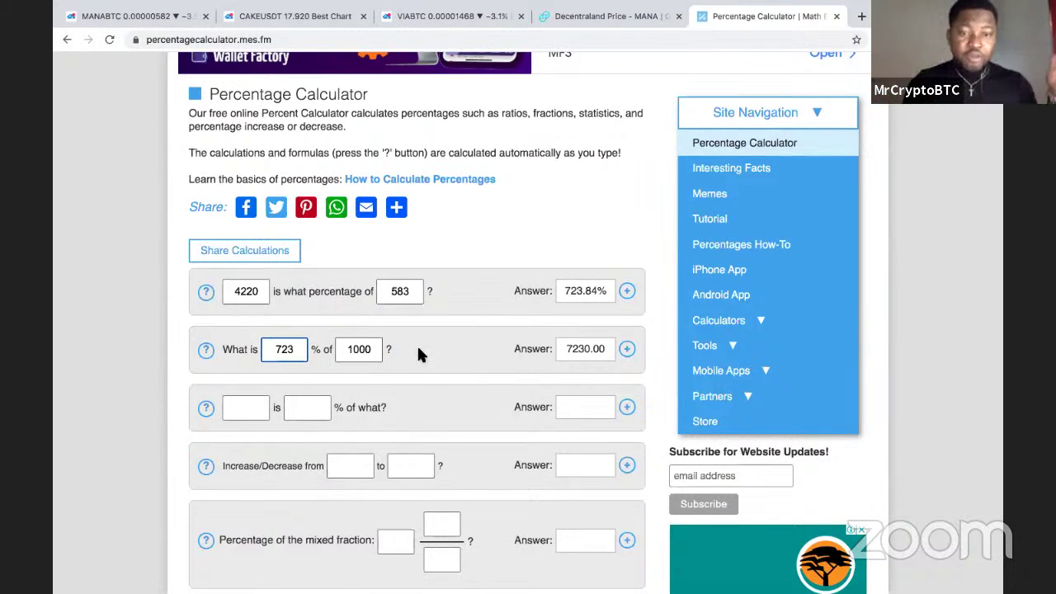
{"action": "double_click", "coordinate": [367, 349]}
{"action": "type", "text": "15000"}
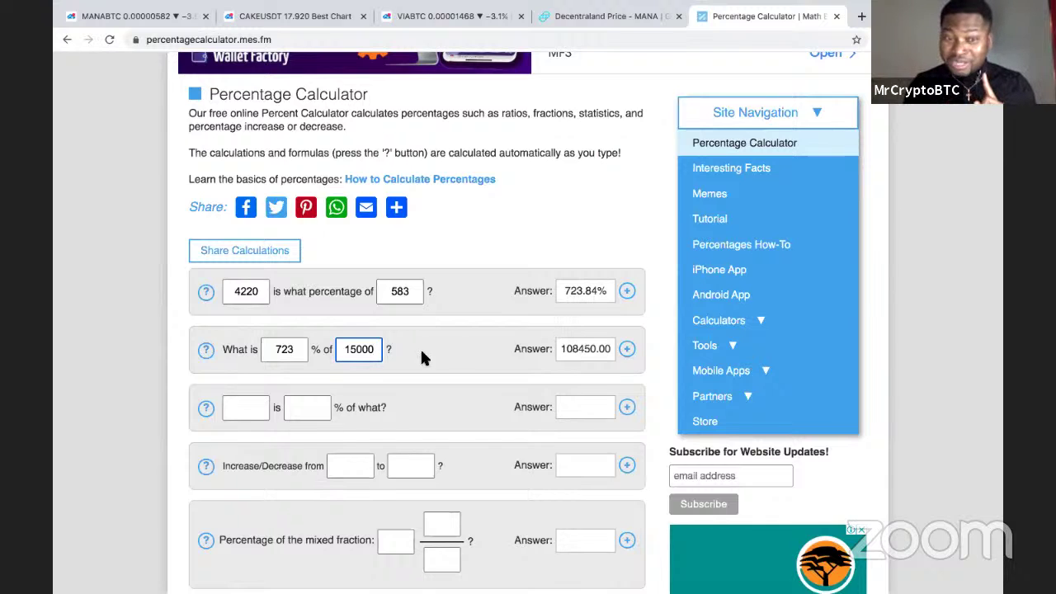
{"action": "type", "text": "0"}
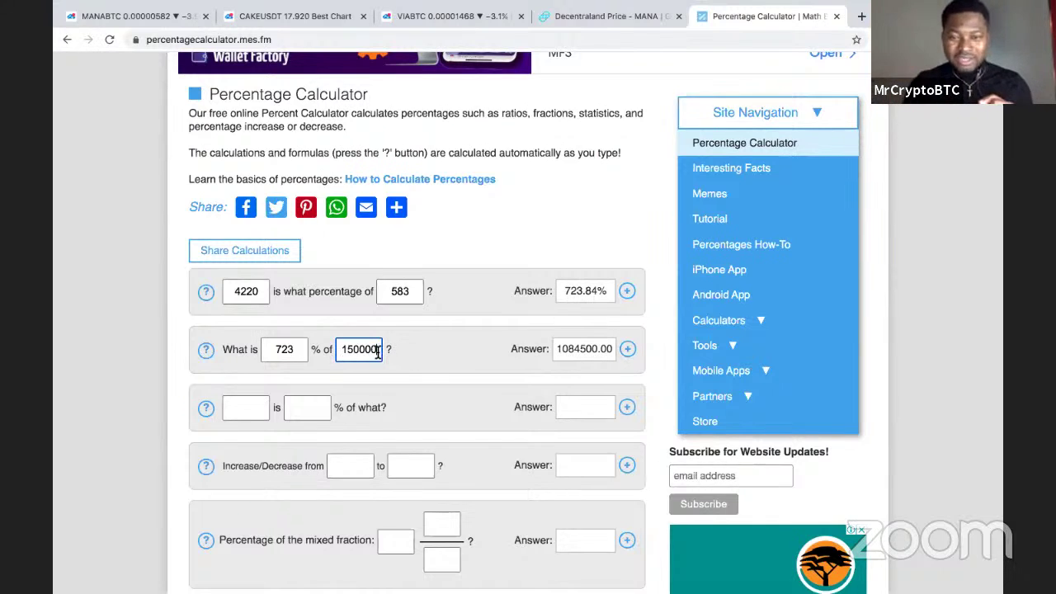
{"action": "left_click", "coordinate": [577, 352]}
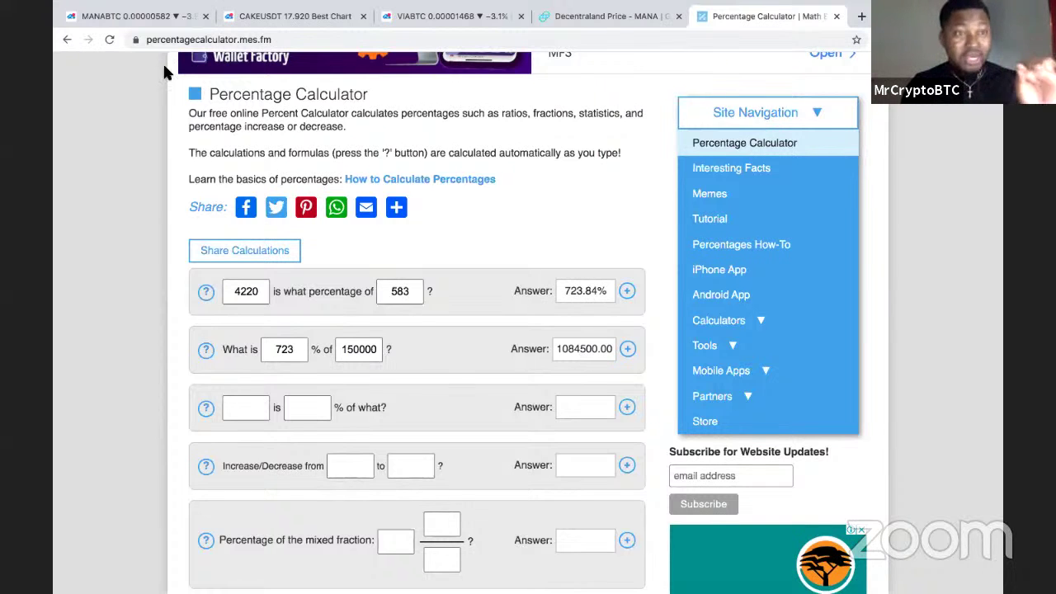
Switch to the DODOUSDT and CAKEUSDT split-chart page and load the Binance BTCUSDT pair in place of CAKEUSDT
{"action": "left_click", "coordinate": [131, 16]}
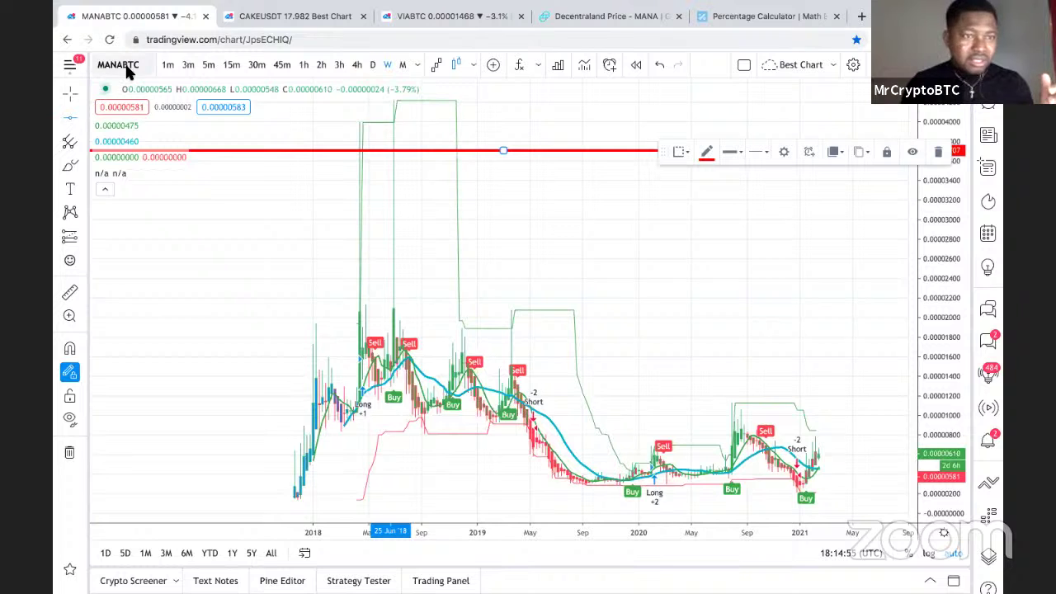
{"action": "left_click", "coordinate": [284, 18]}
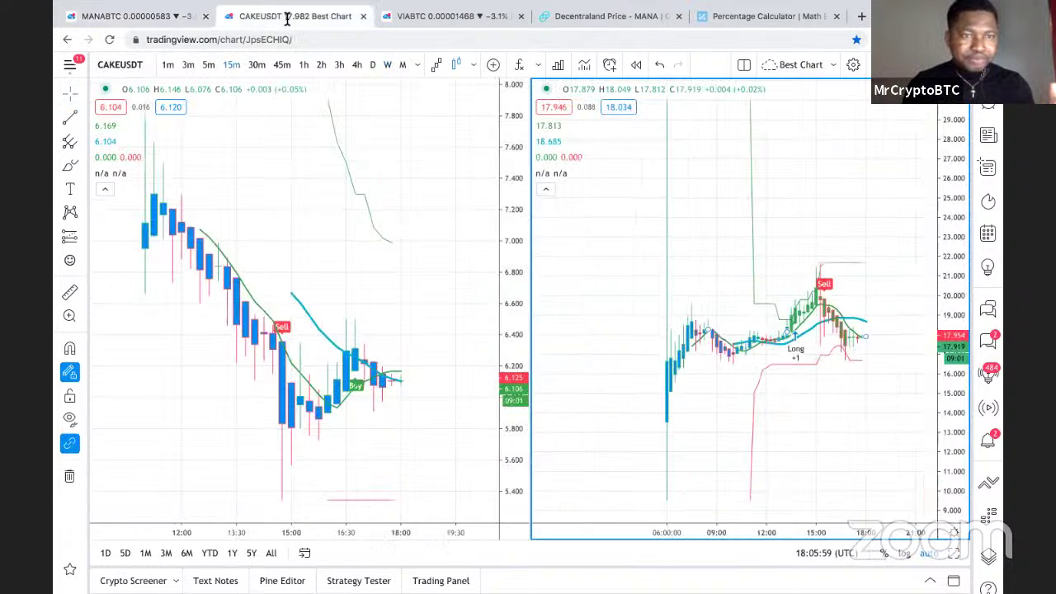
{"action": "left_click", "coordinate": [118, 66]}
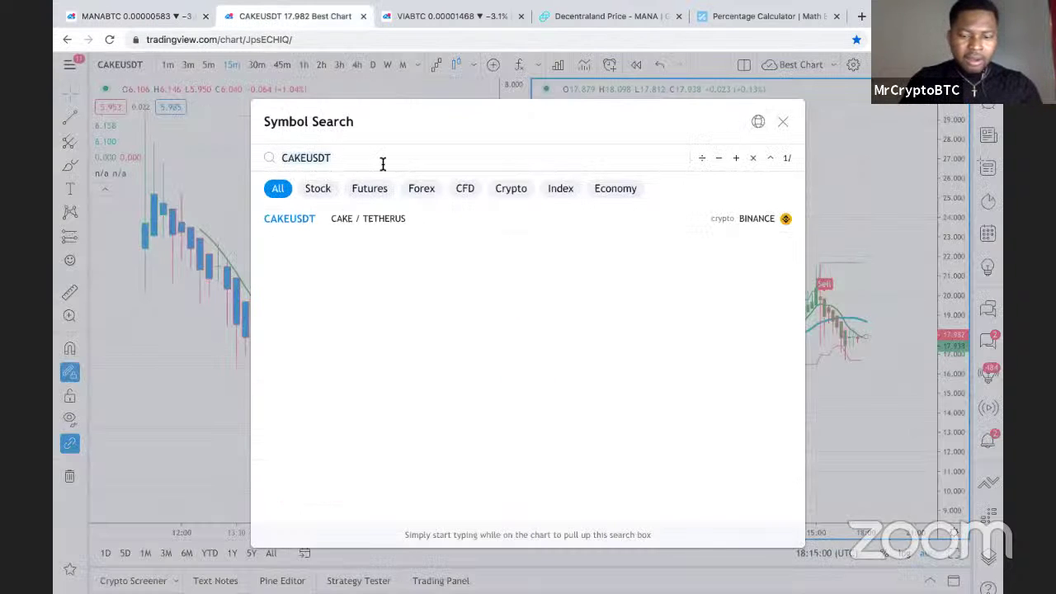
{"action": "type", "text": "BTCUSDT"}
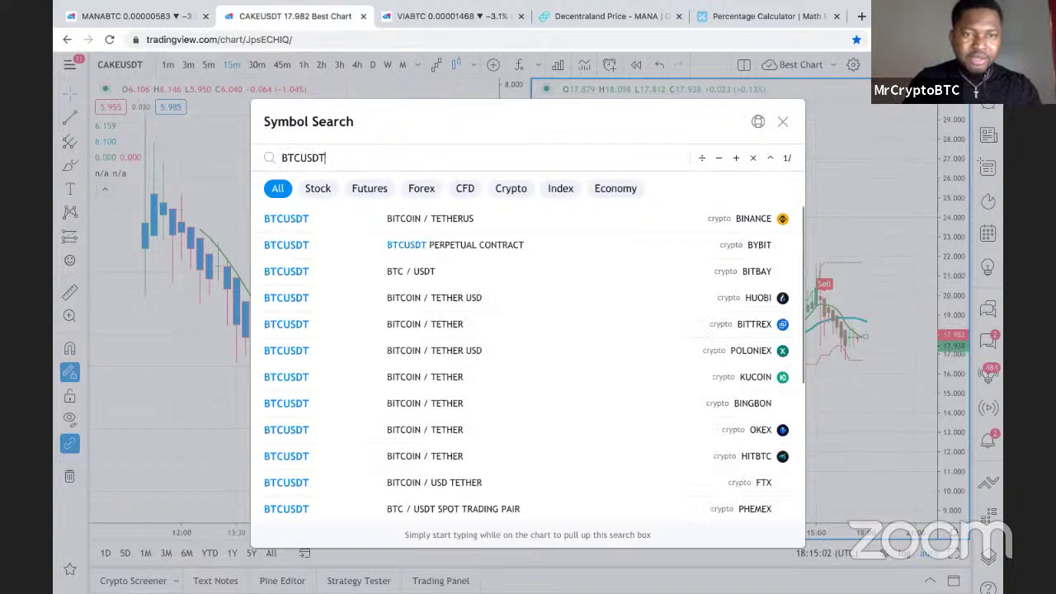
{"action": "left_click", "coordinate": [467, 219]}
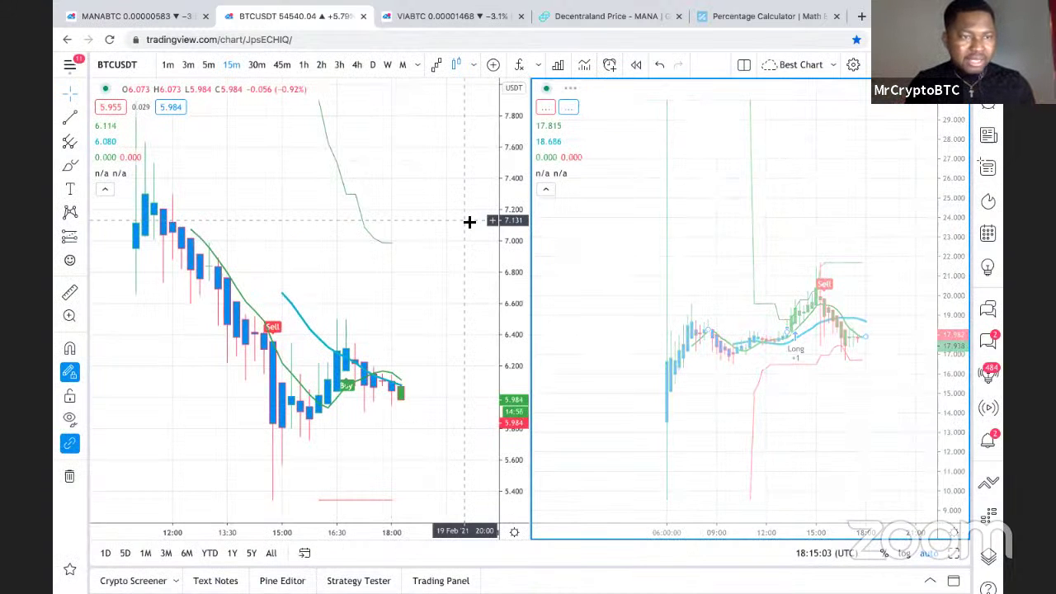